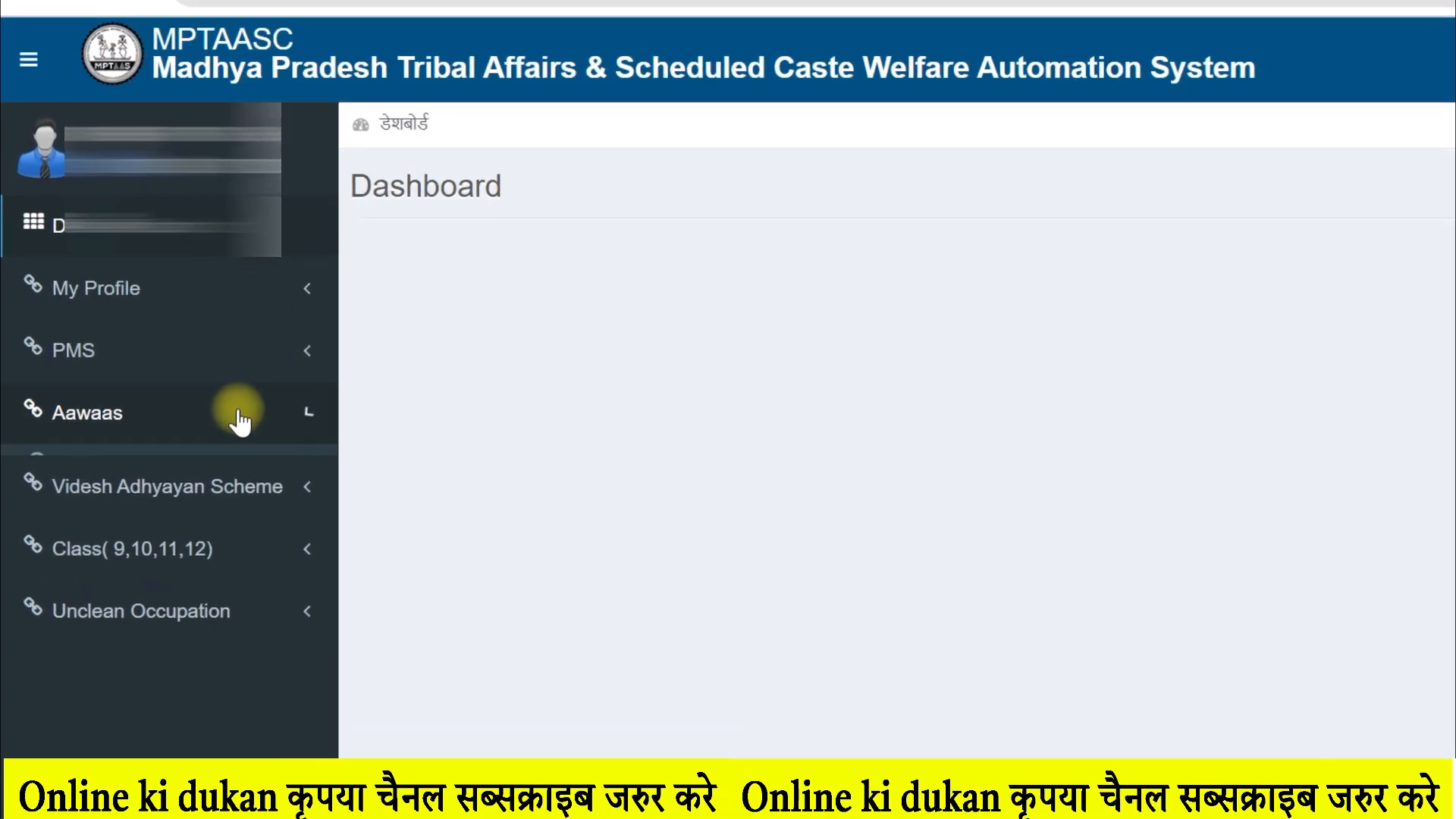
# Open the Aawaas application selection form for a new application
pyautogui.click(215, 418)
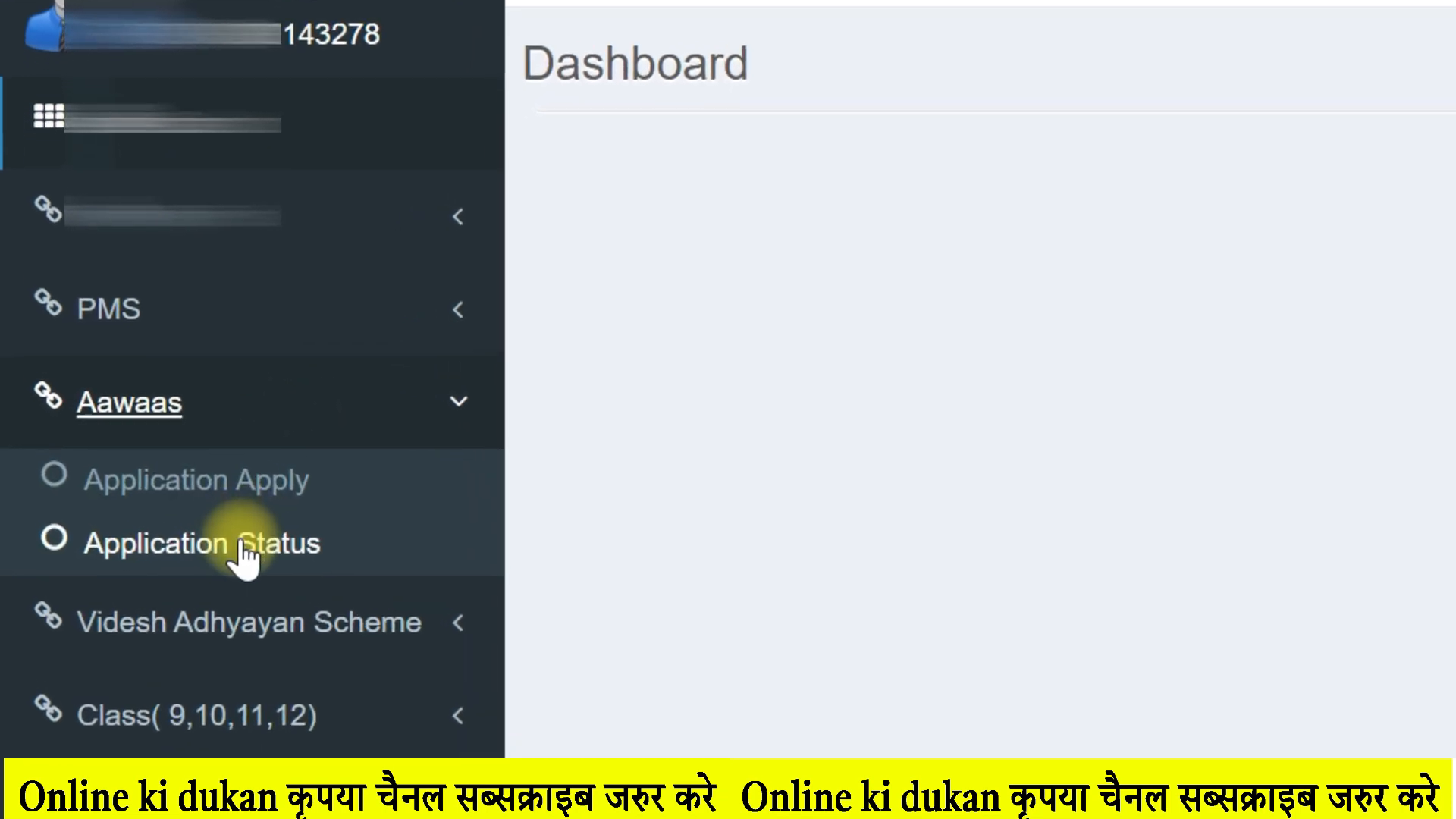
pyautogui.click(279, 497)
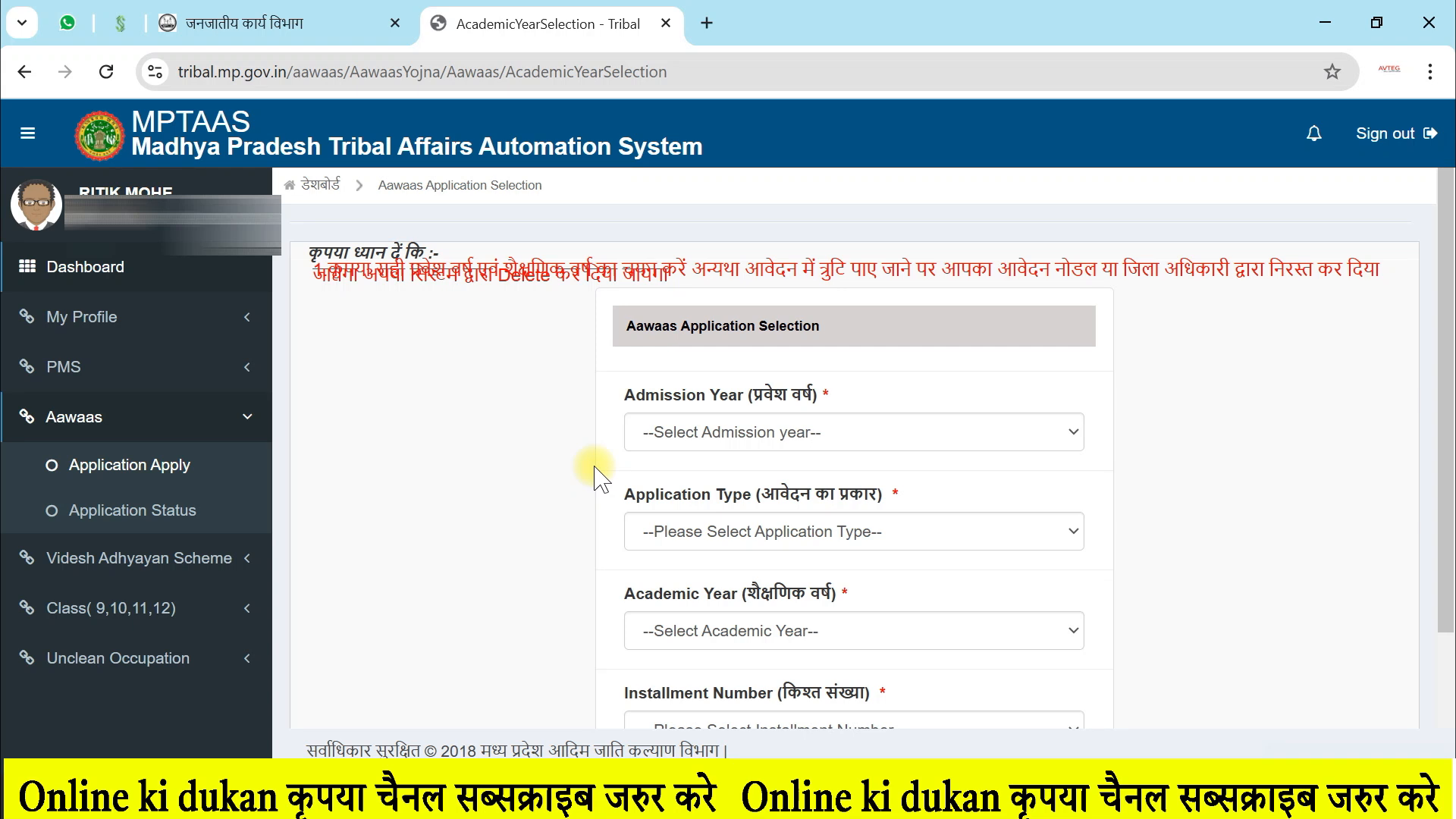
pyautogui.scroll(-2, 599, 477)
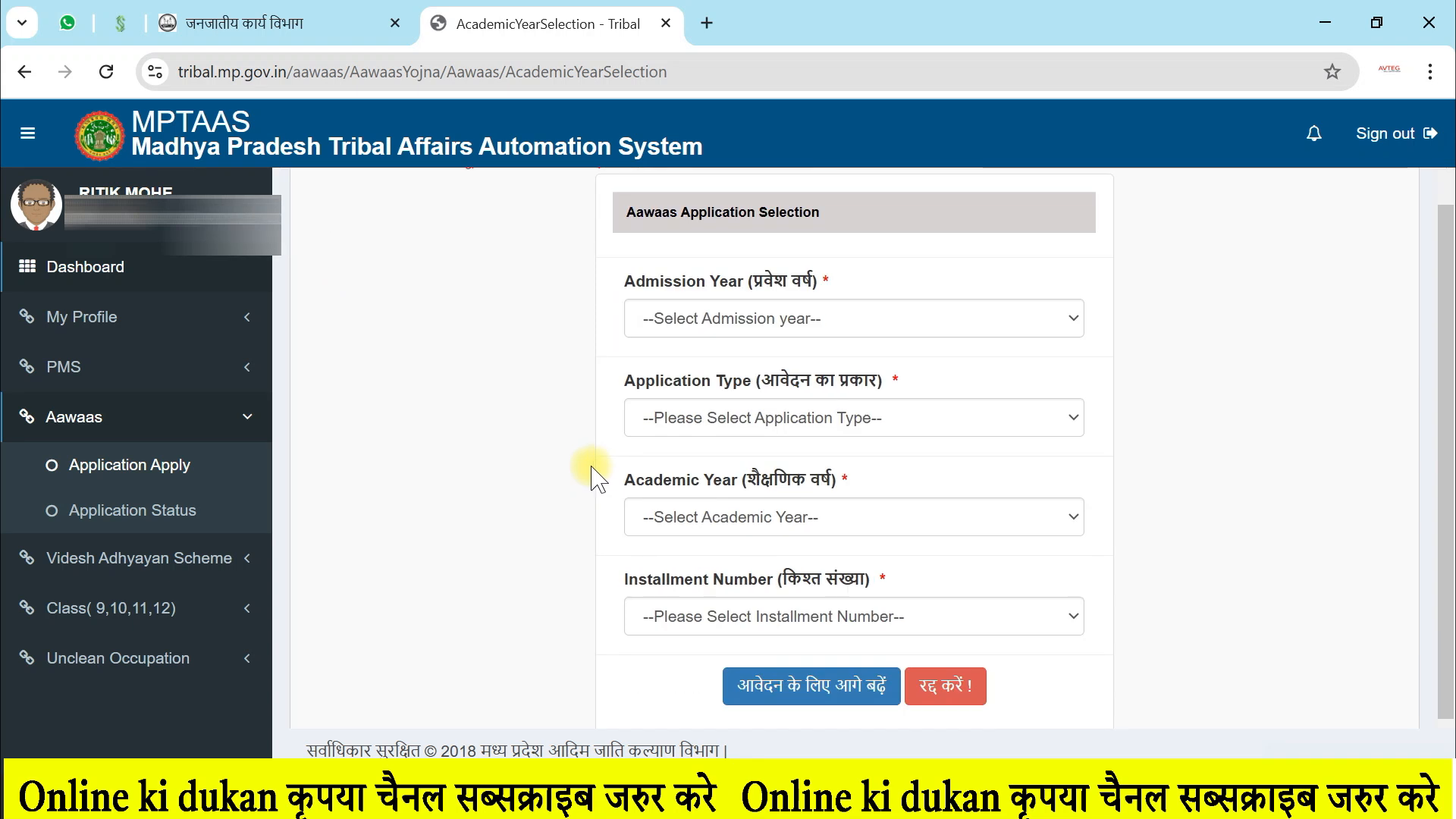
pyautogui.scroll(2, 595, 477)
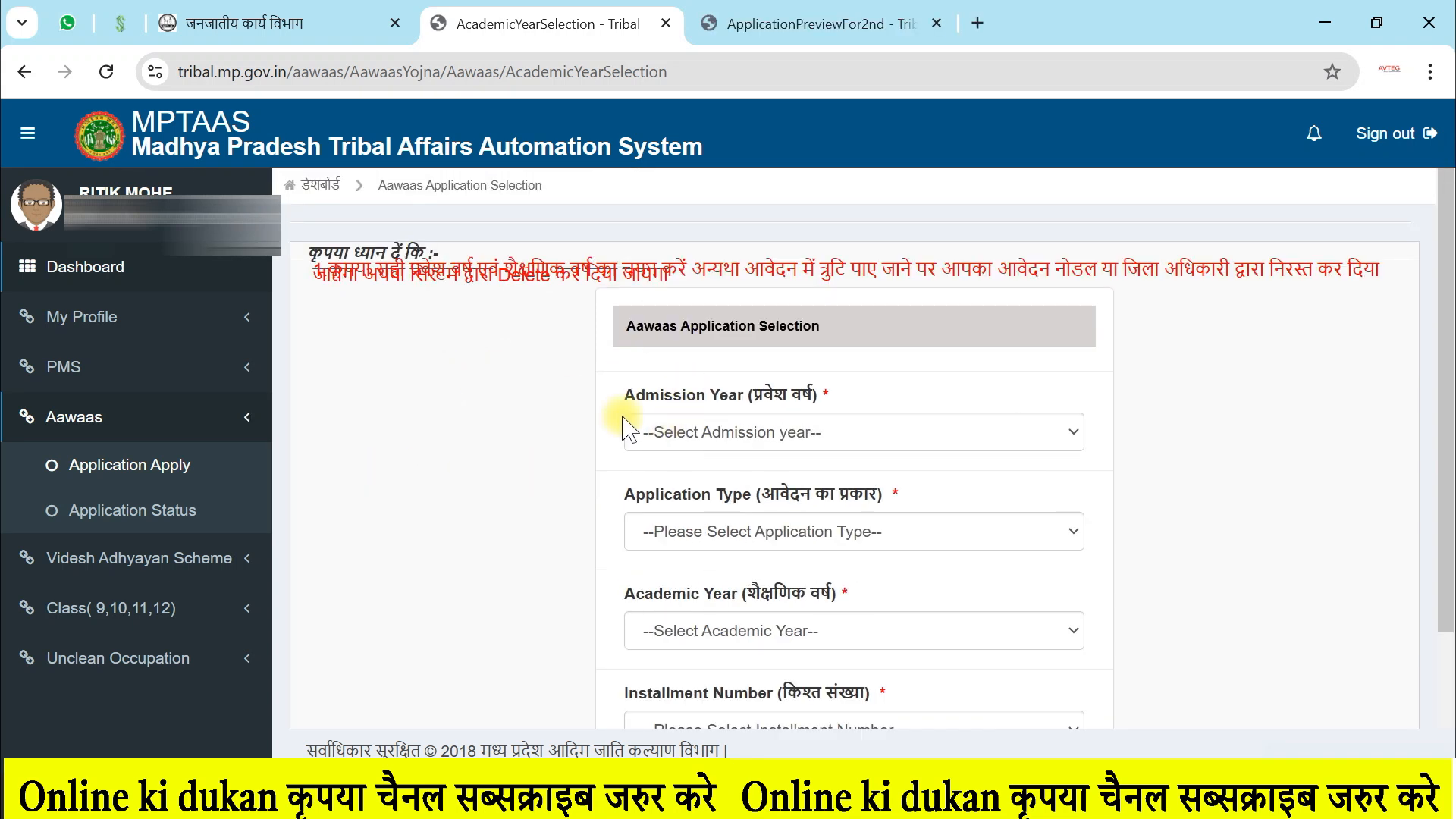
pyautogui.scroll(-2, 630, 436)
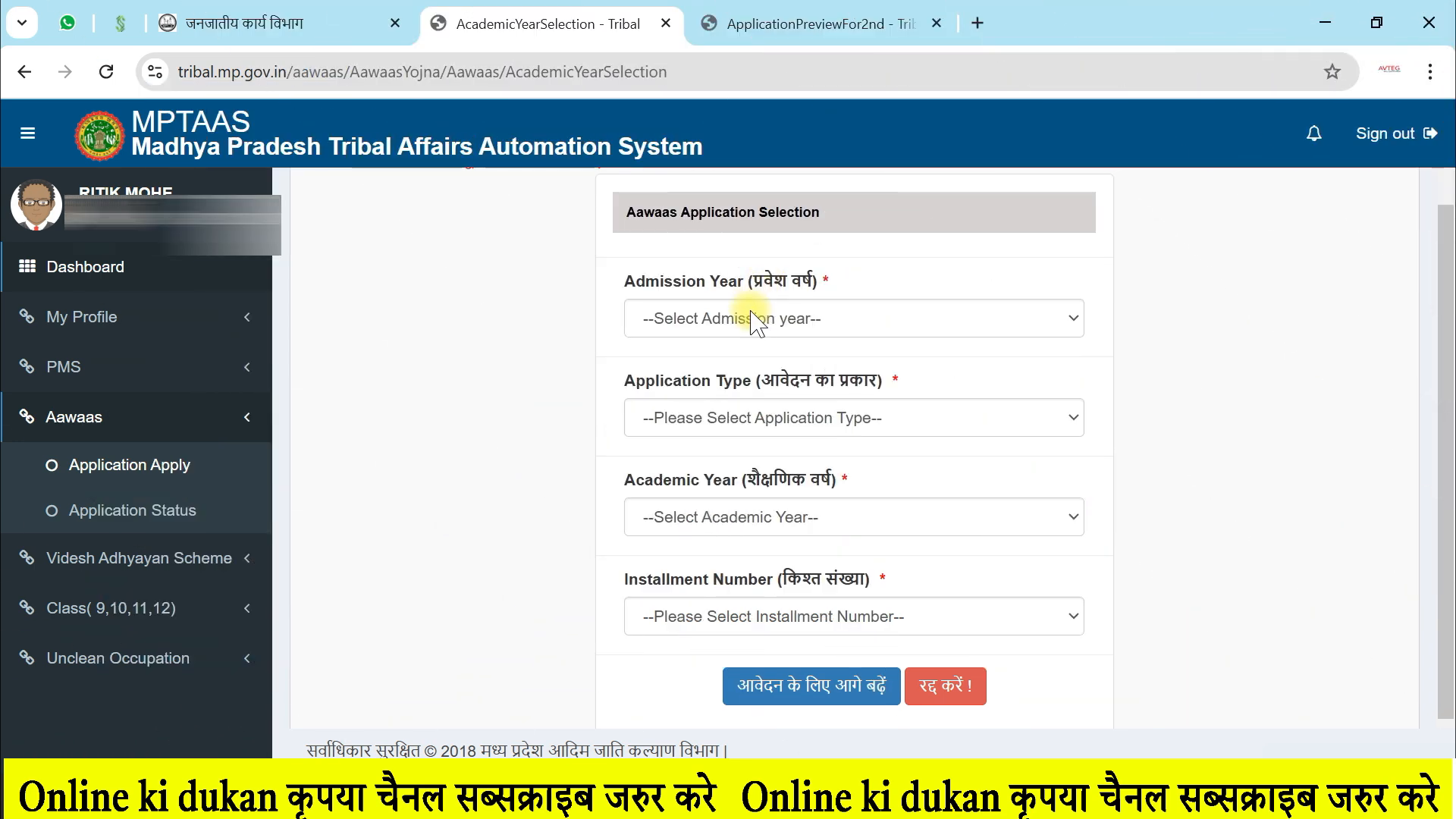
# Set the admission year to 2022-23 and the application type to Renewal
pyautogui.click(756, 322)
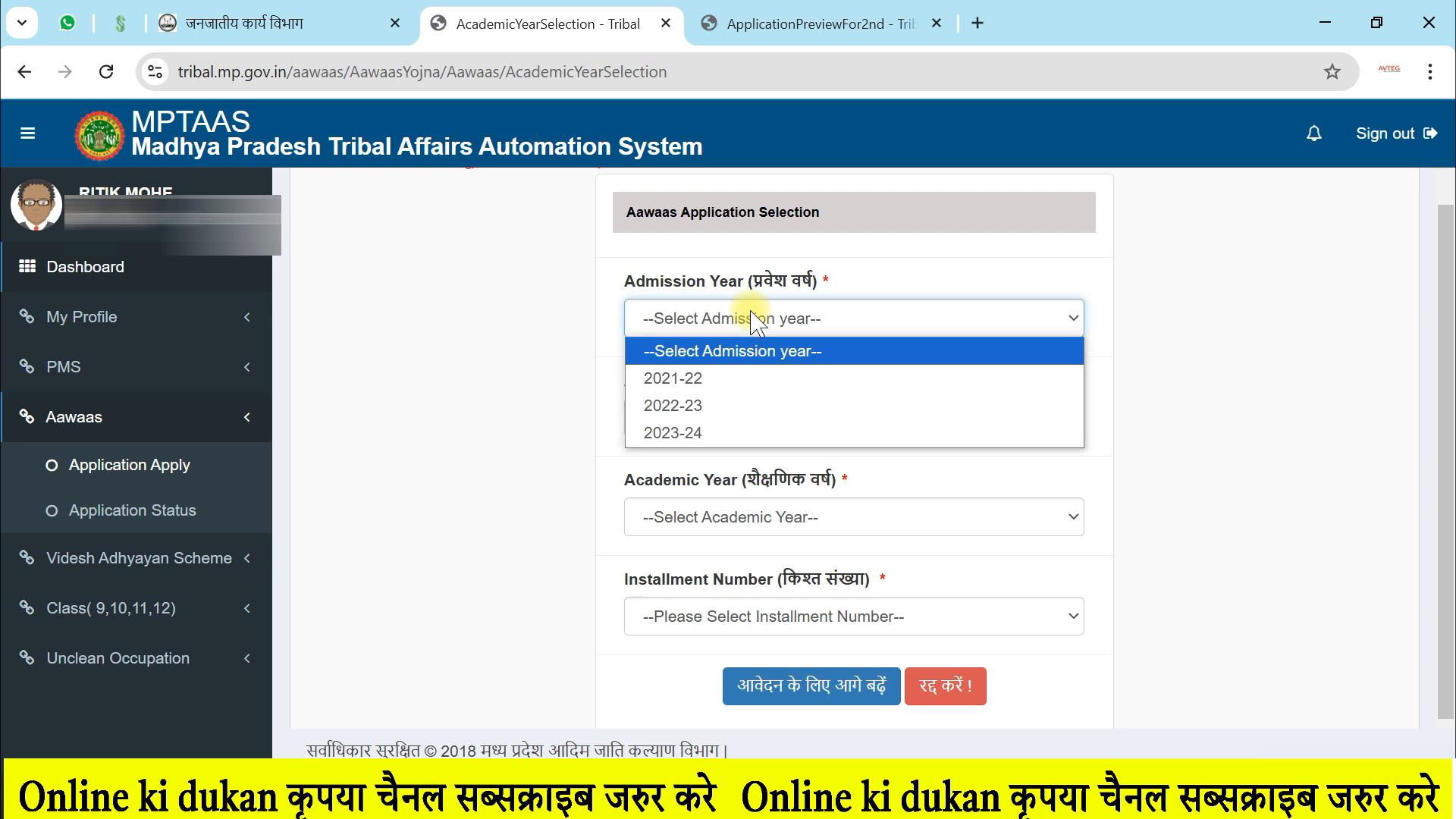
pyautogui.click(701, 406)
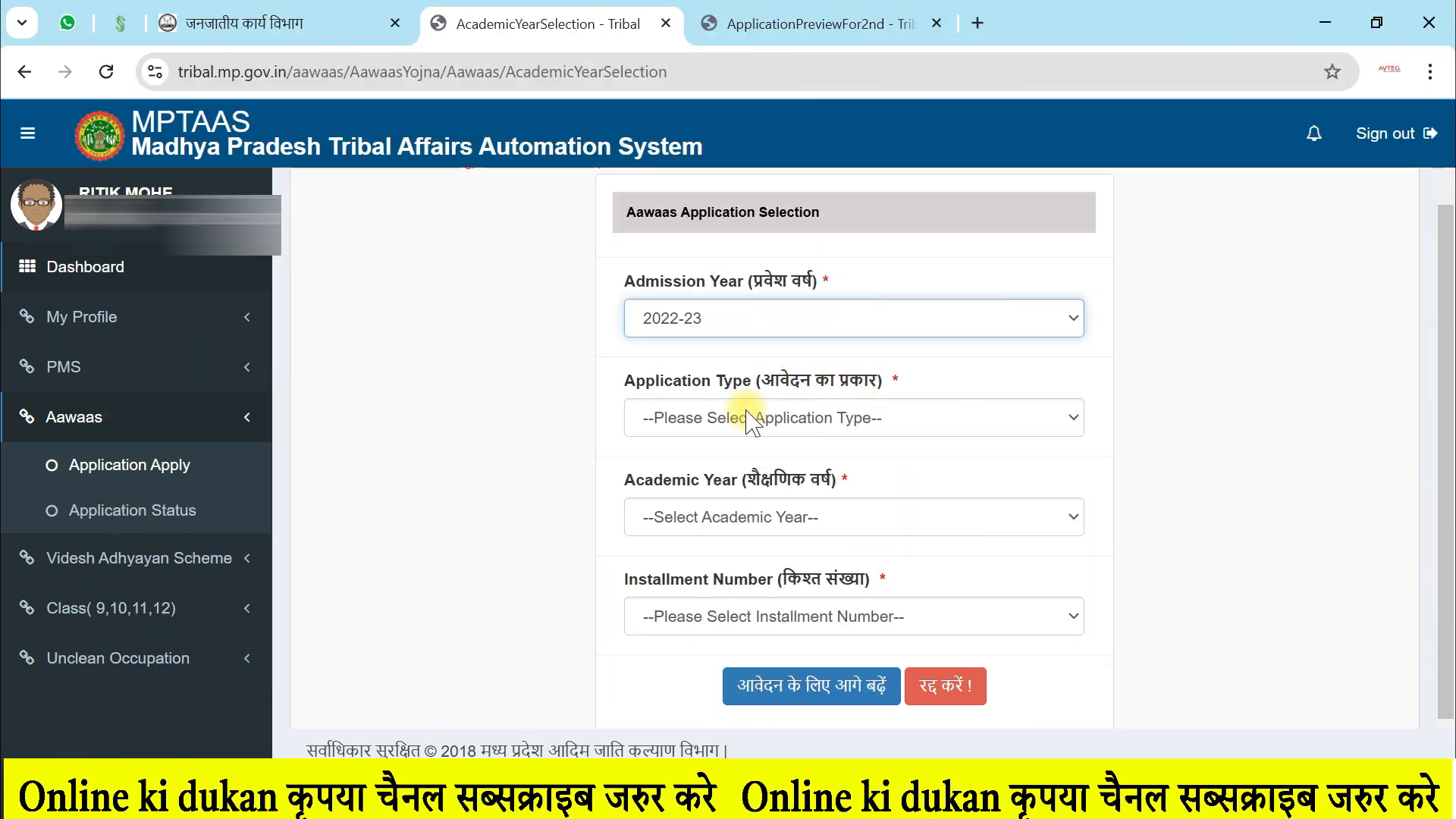
pyautogui.click(750, 418)
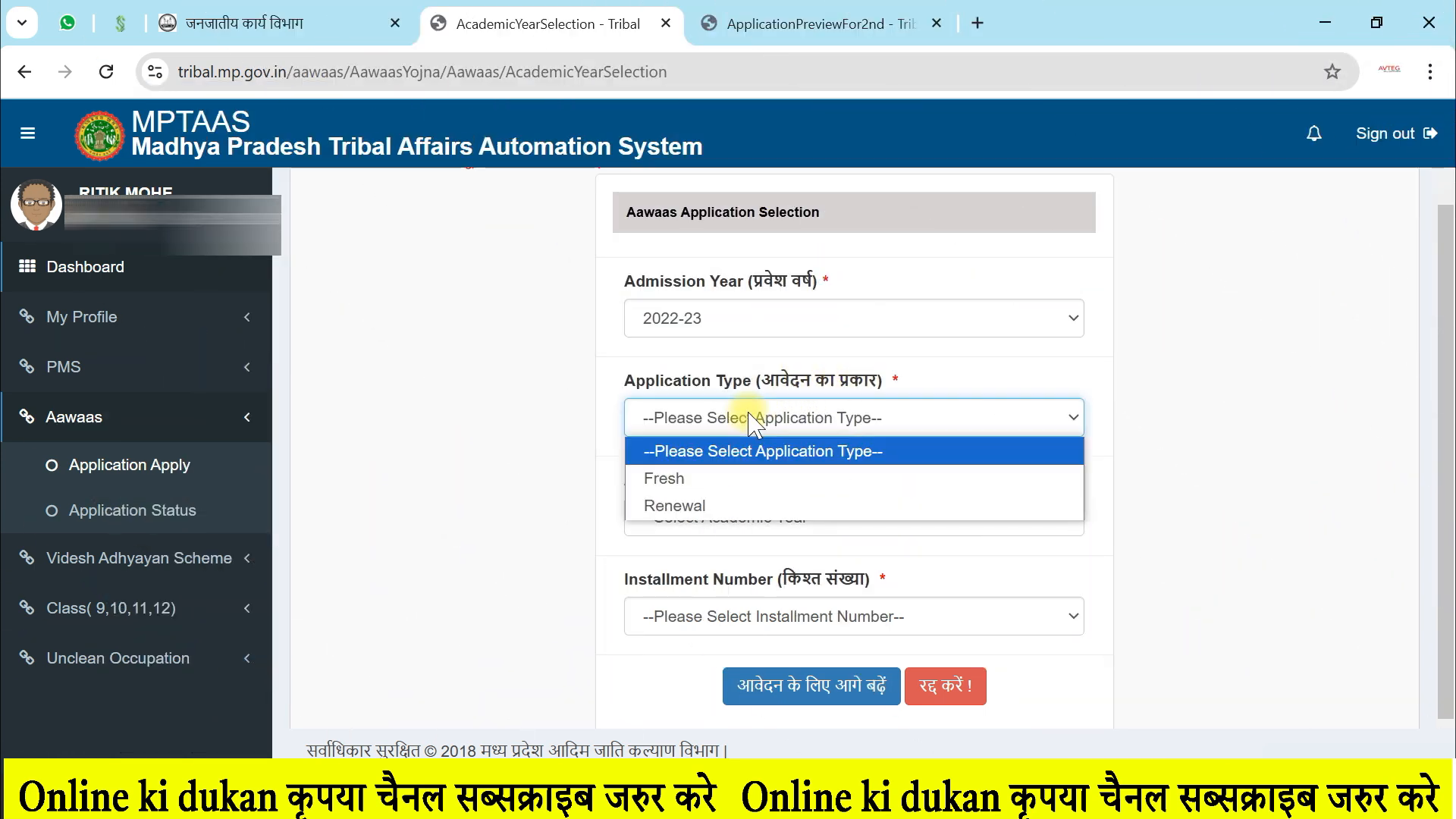
pyautogui.click(675, 506)
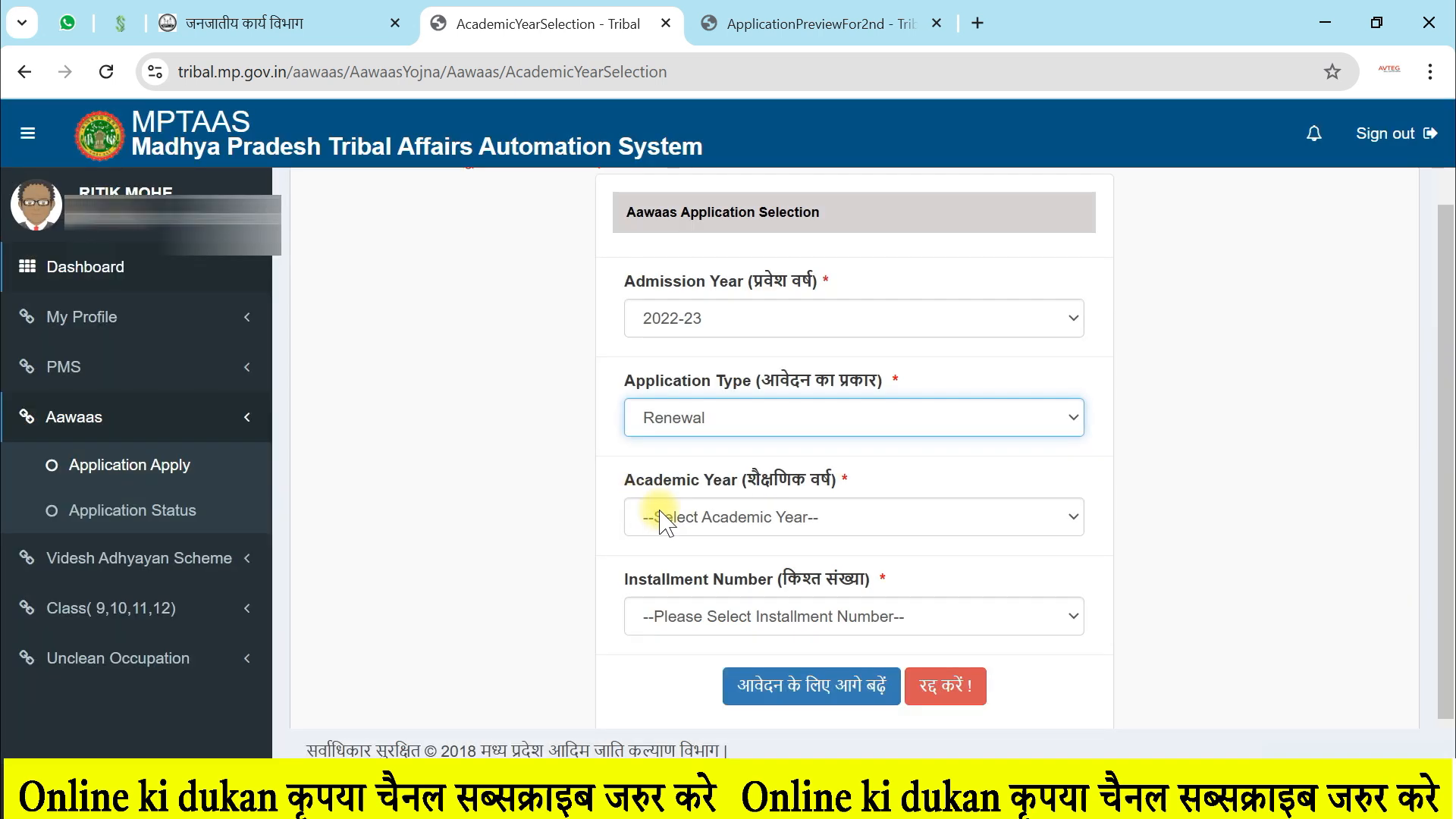
# Choose academic year 2024-25 (3rd Year) and 1st Installment, and proceed to the renewal application
pyautogui.click(665, 522)
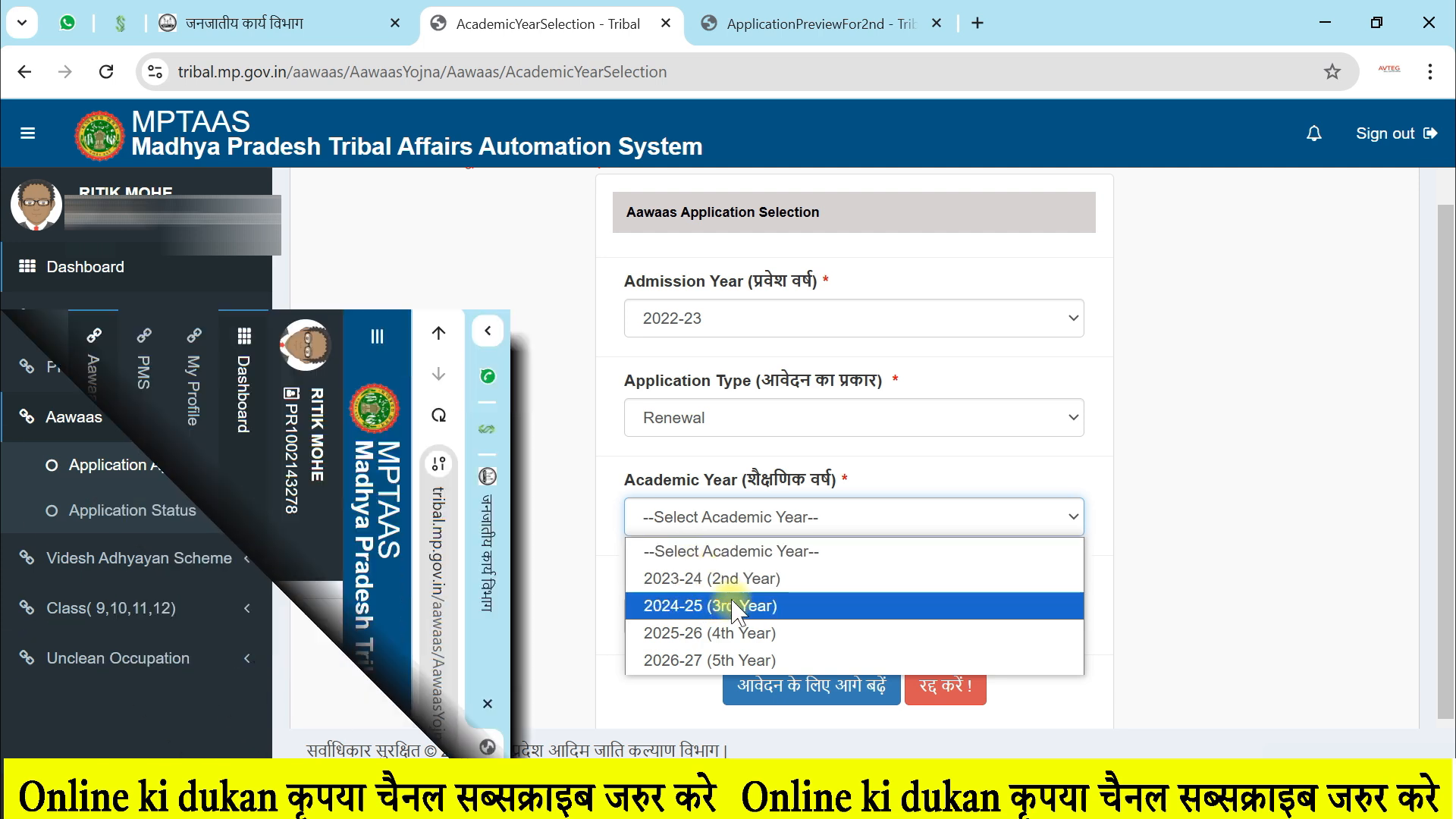
pyautogui.click(734, 606)
pyautogui.click(696, 613)
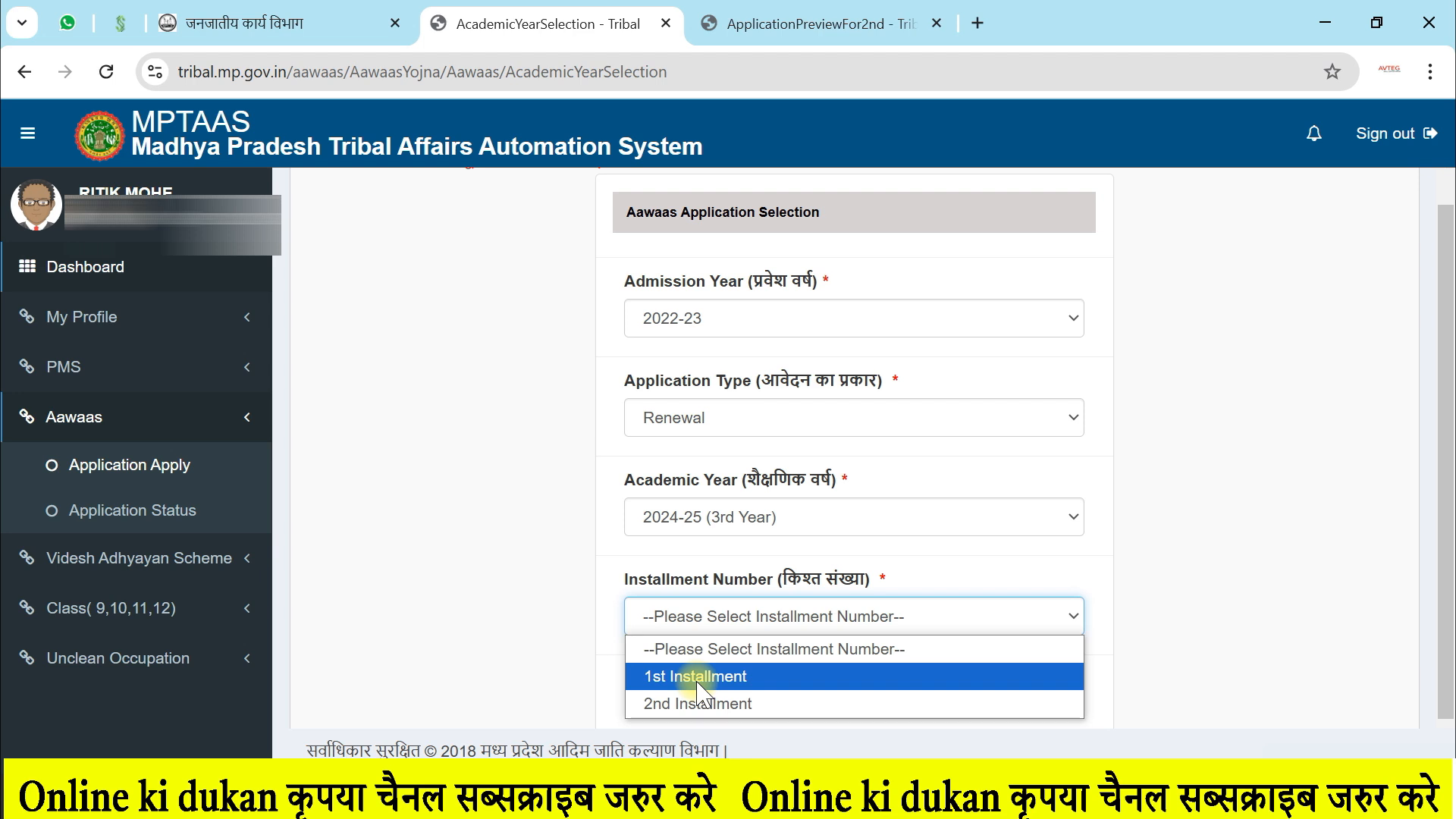
pyautogui.scroll(-1, 697, 685)
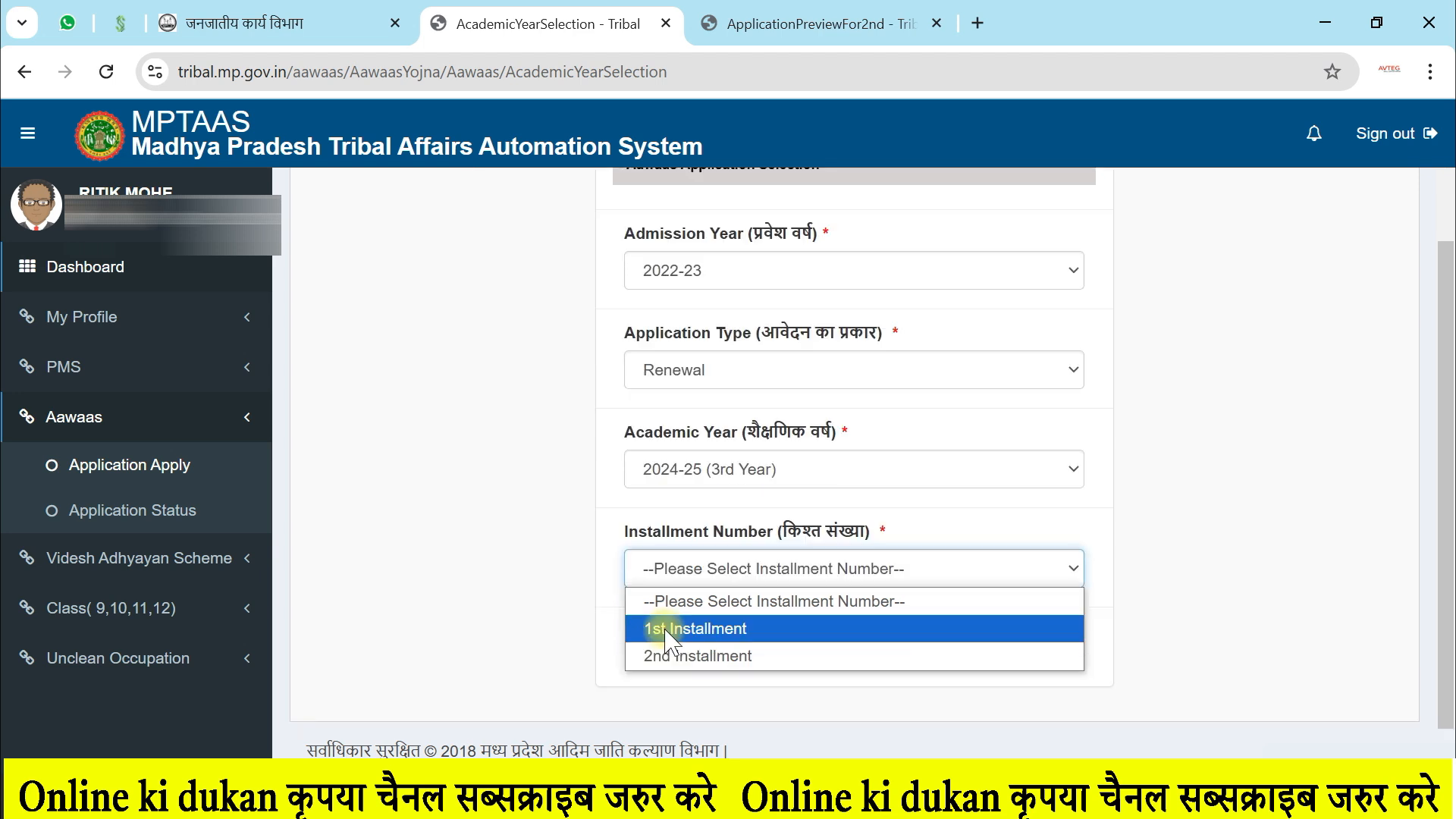
pyautogui.click(665, 631)
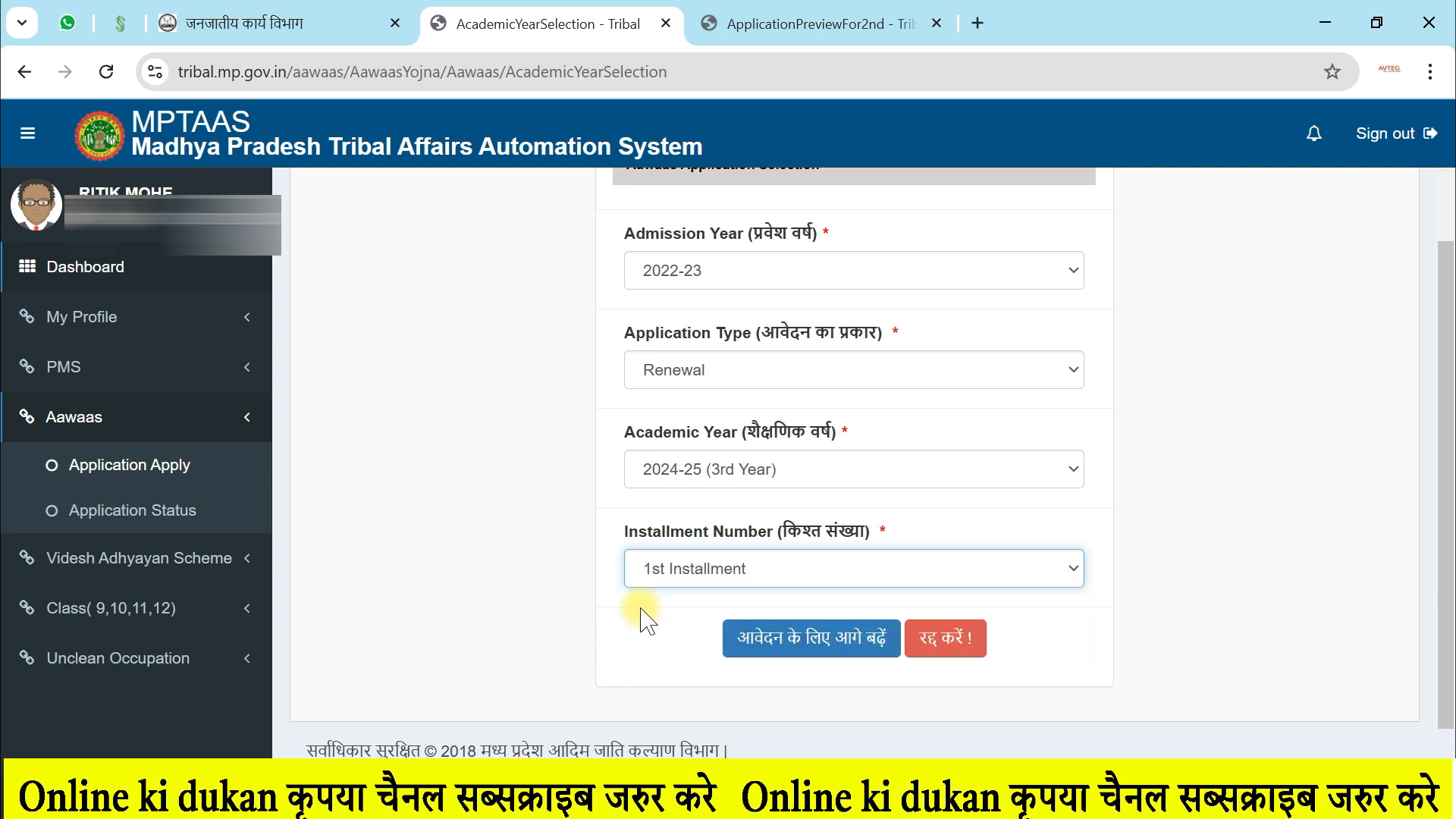
pyautogui.click(777, 641)
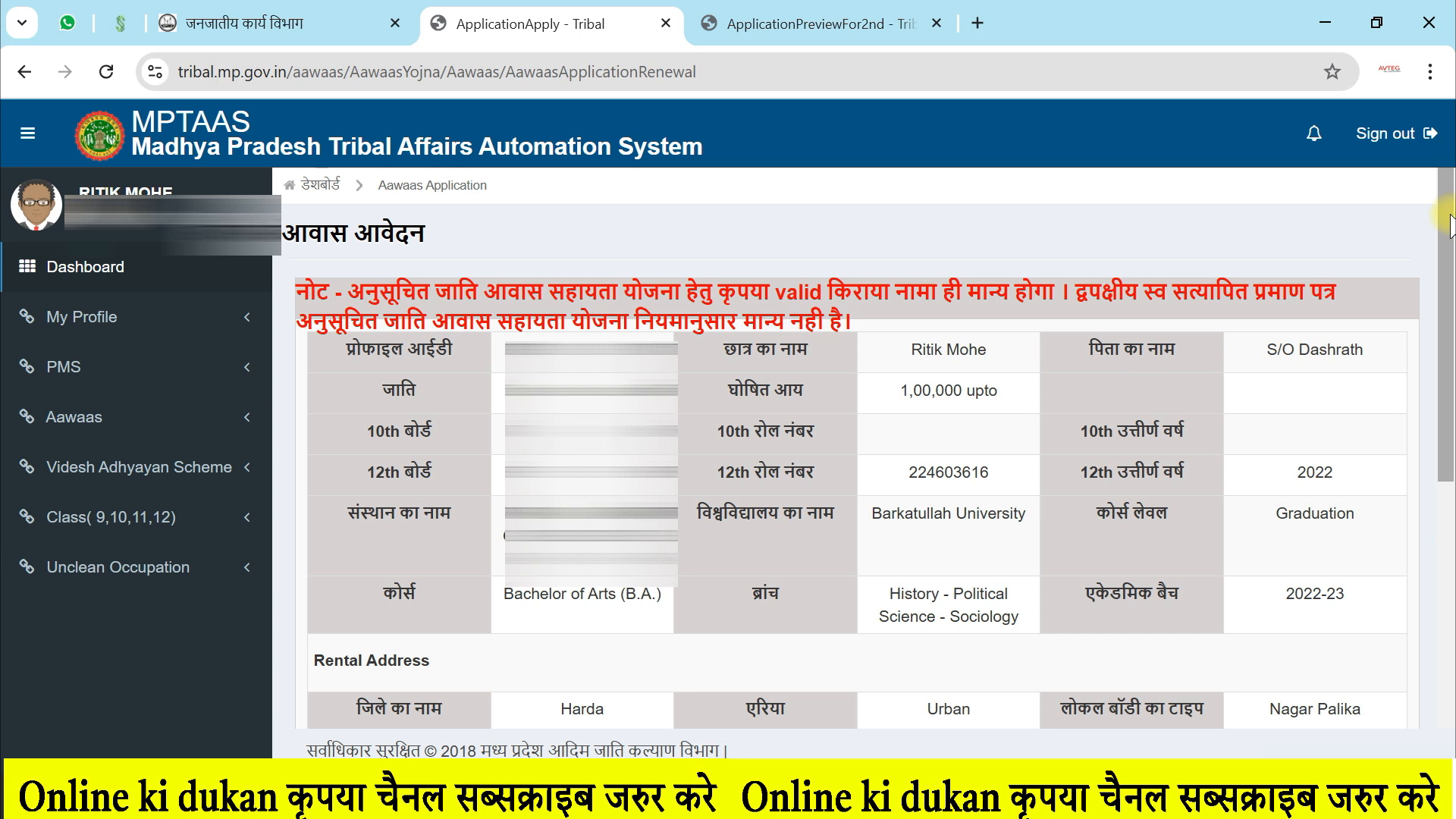
# Answer No to applying with the previously submitted rent agreement details, below the rental address summary
pyautogui.scroll(-6, 1378, 755)
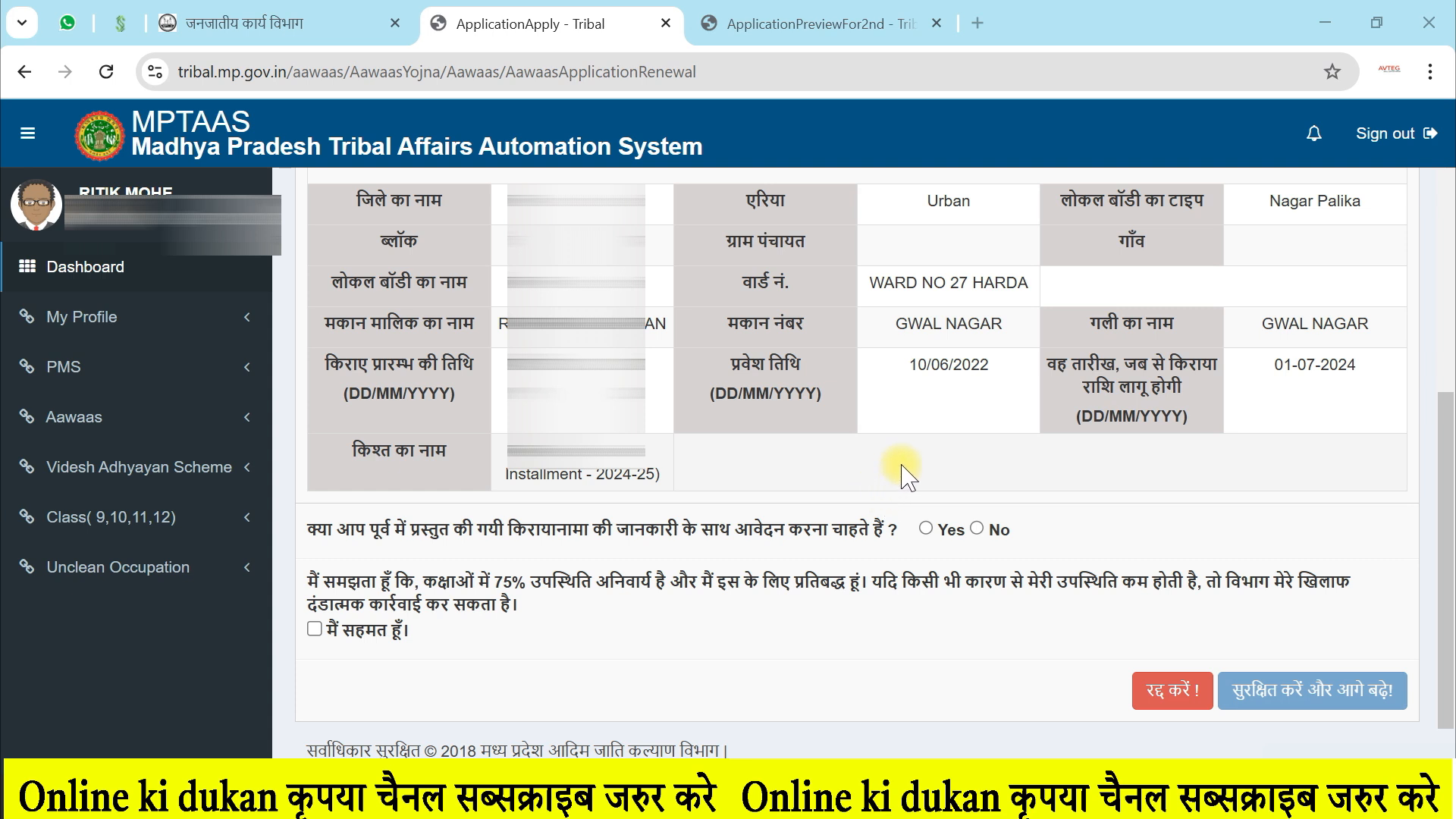
pyautogui.click(977, 529)
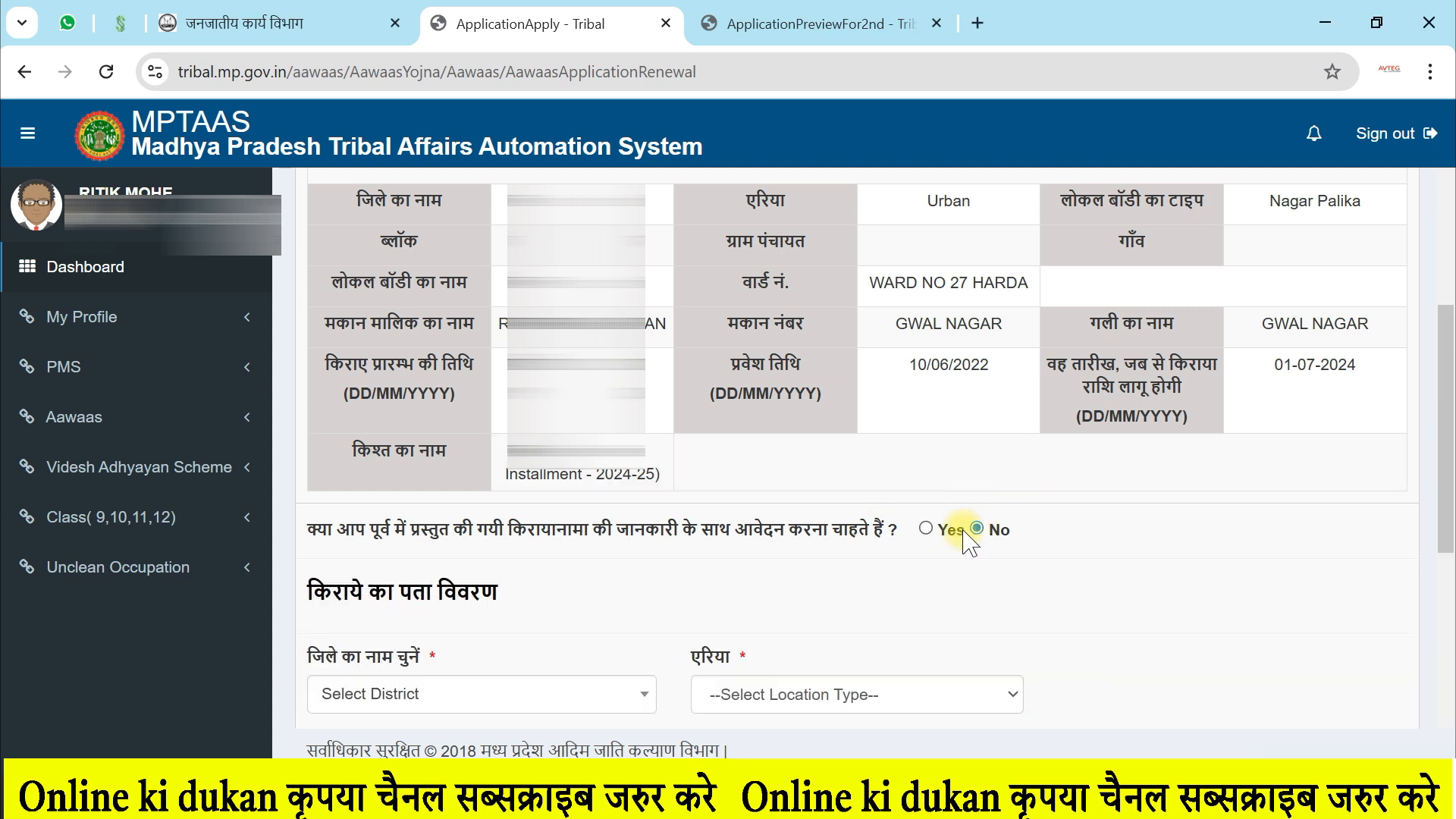
pyautogui.scroll(-5, 356, 379)
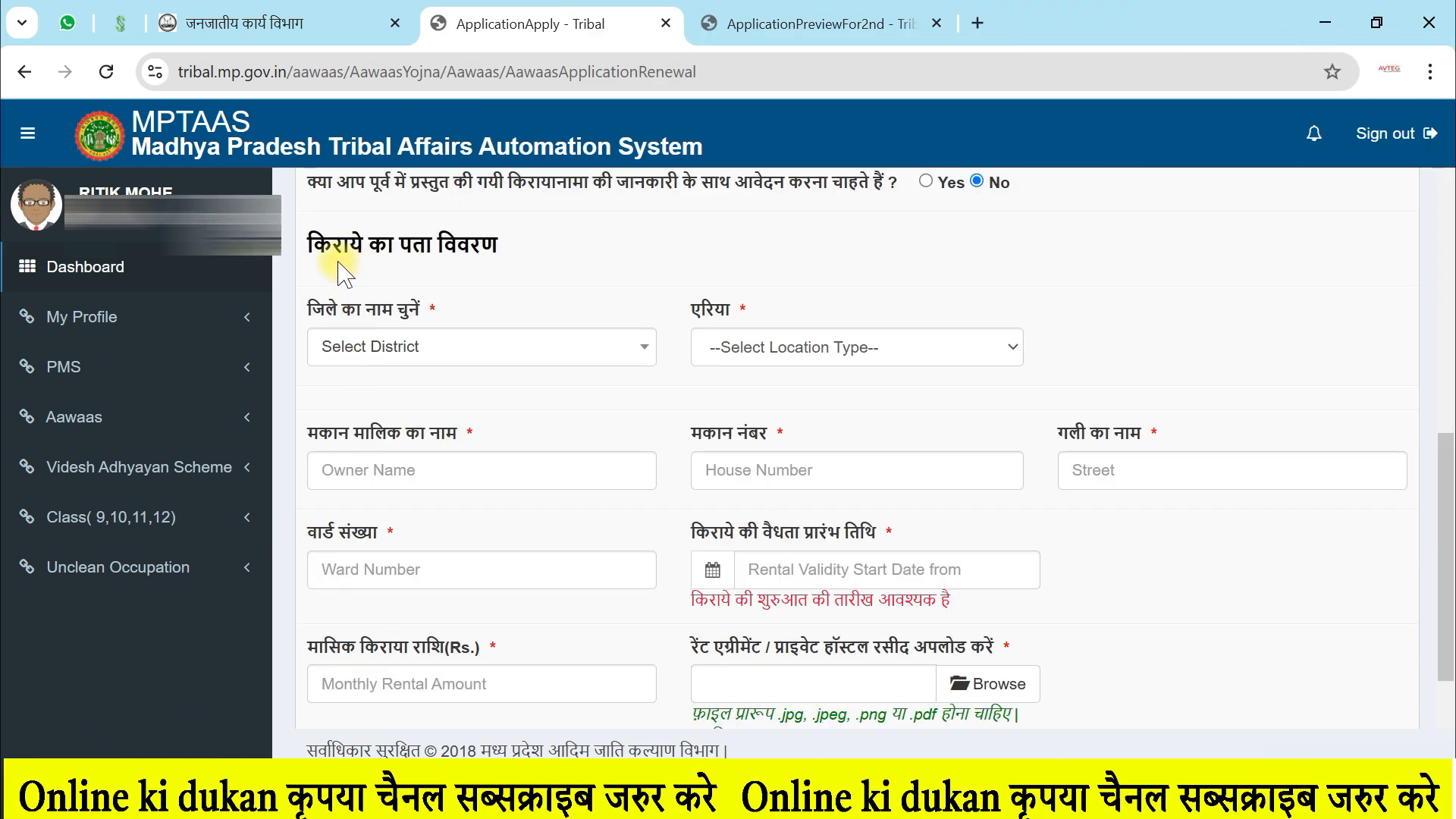
pyautogui.moveTo(312, 244); pyautogui.dragTo(471, 247)
pyautogui.click(470, 246)
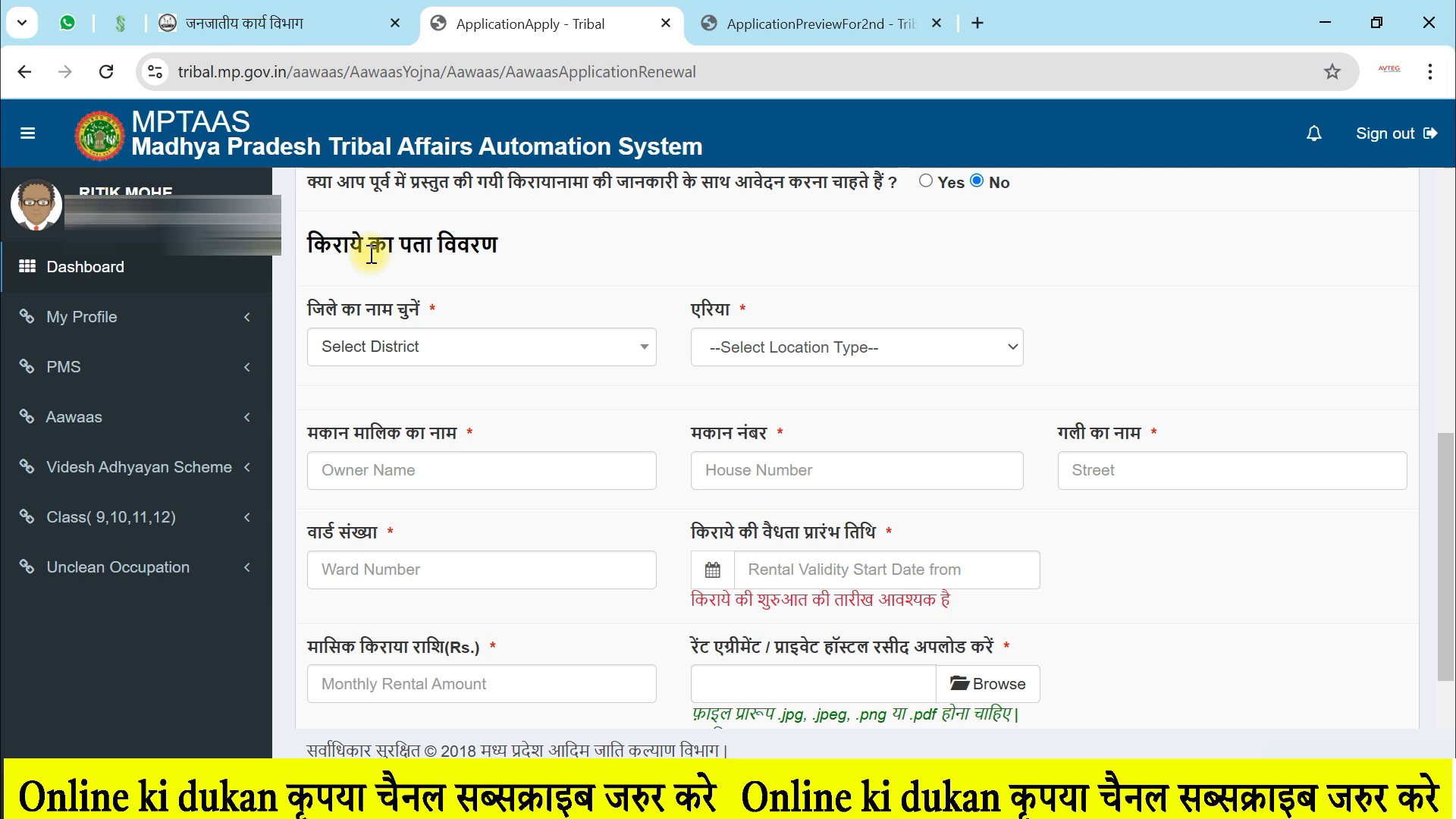
# Look through the district and area options in the rental address details
pyautogui.click(388, 362)
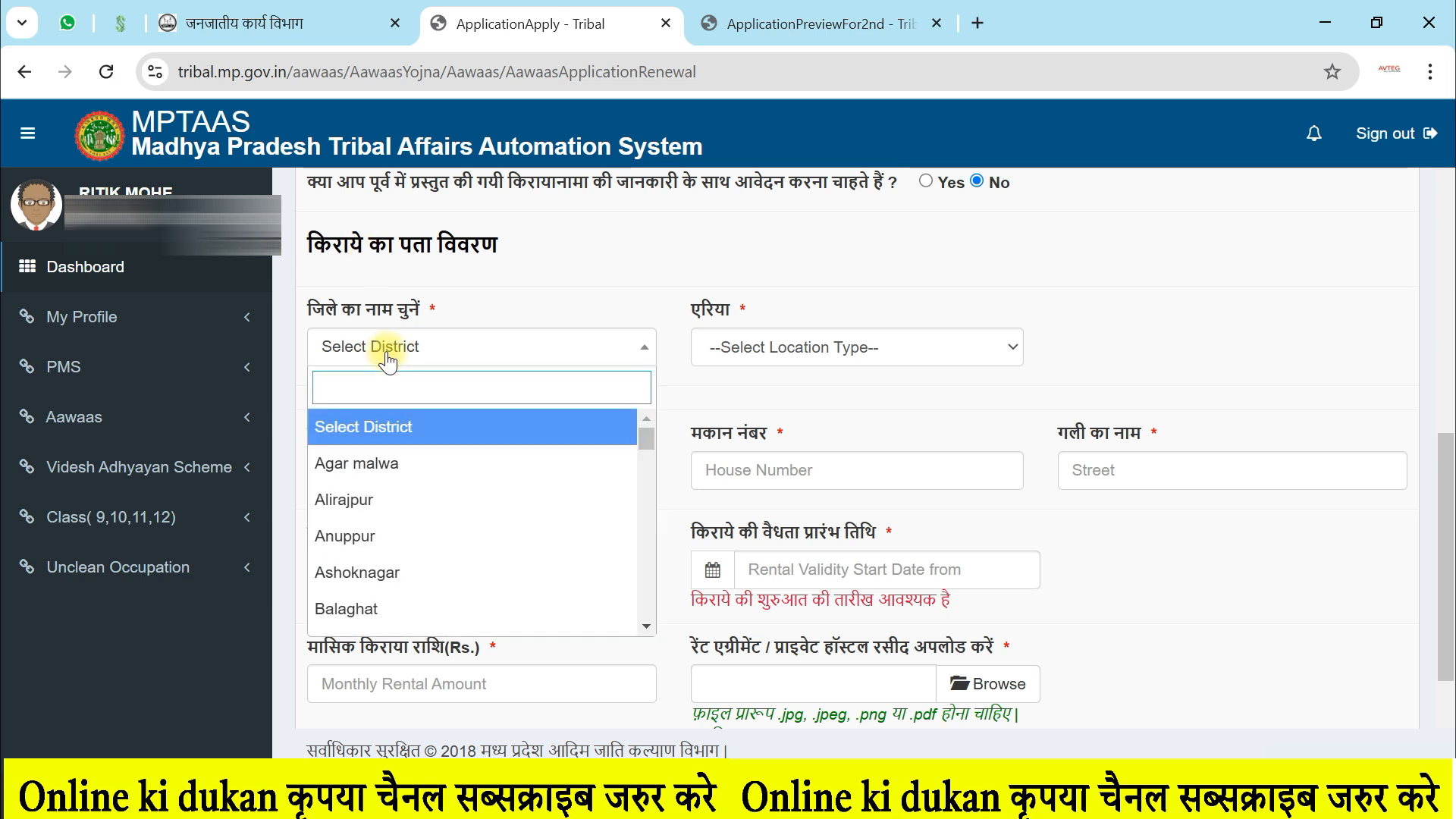
pyautogui.click(385, 348)
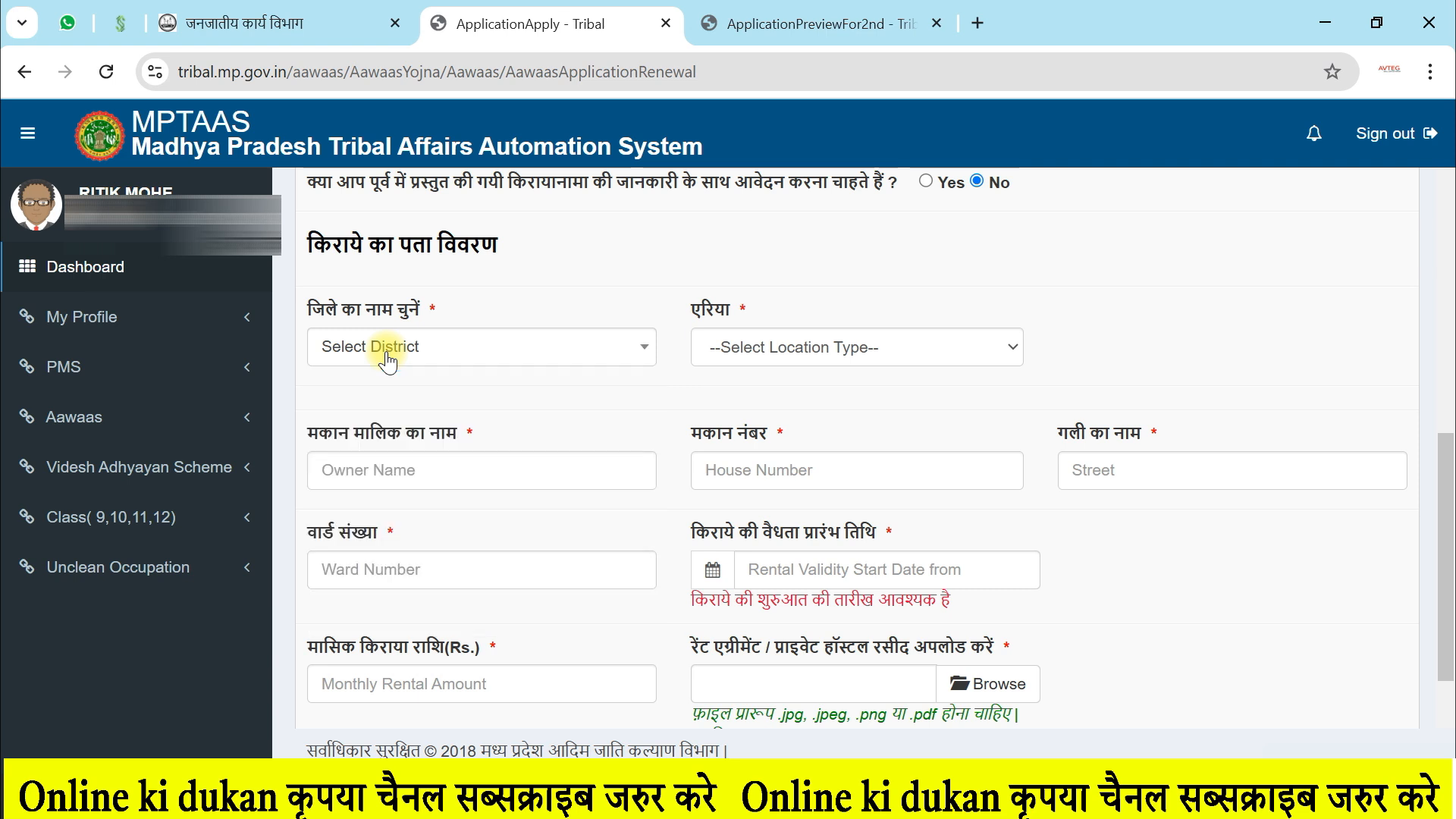
pyautogui.click(765, 359)
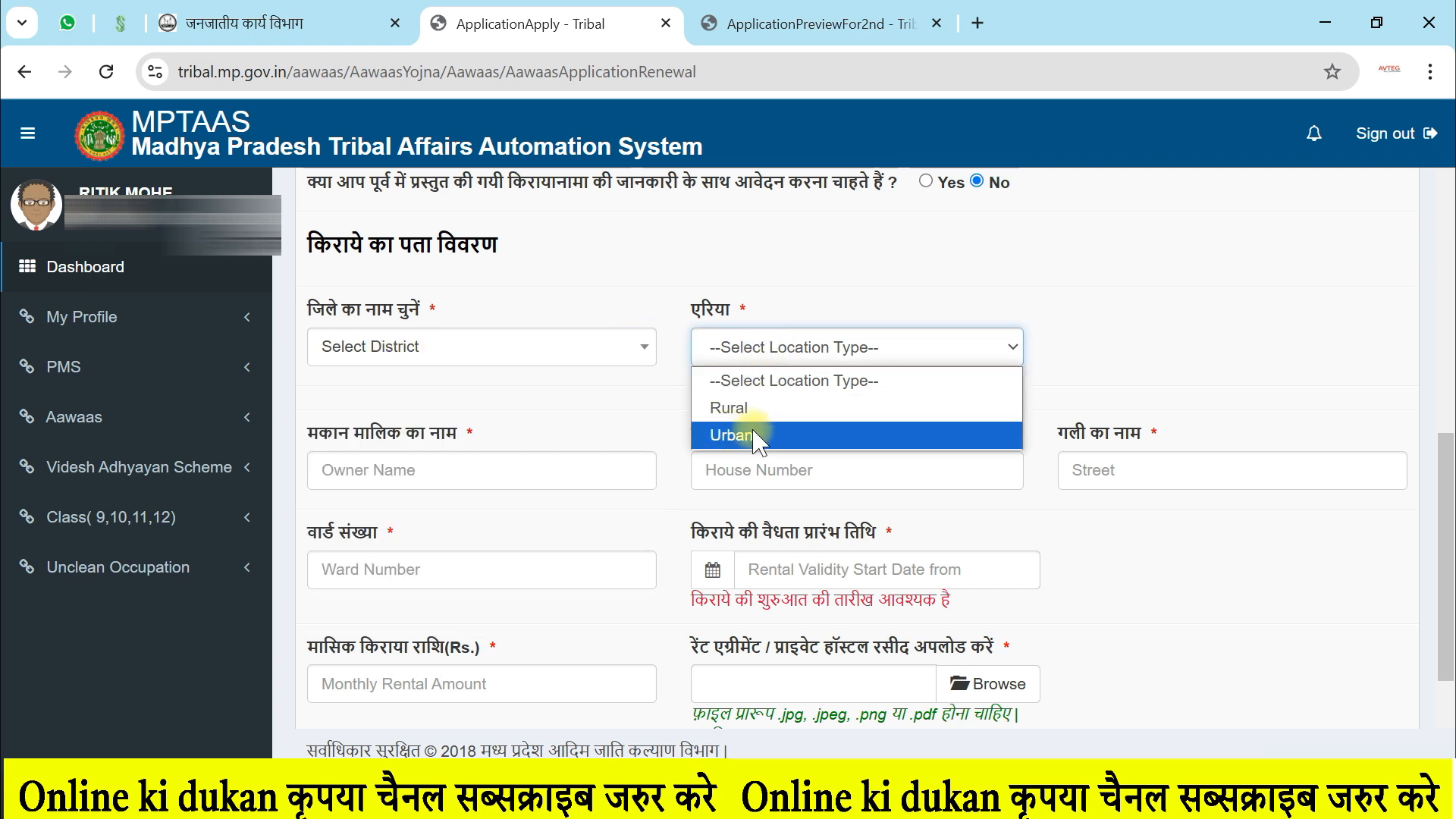
pyautogui.click(531, 420)
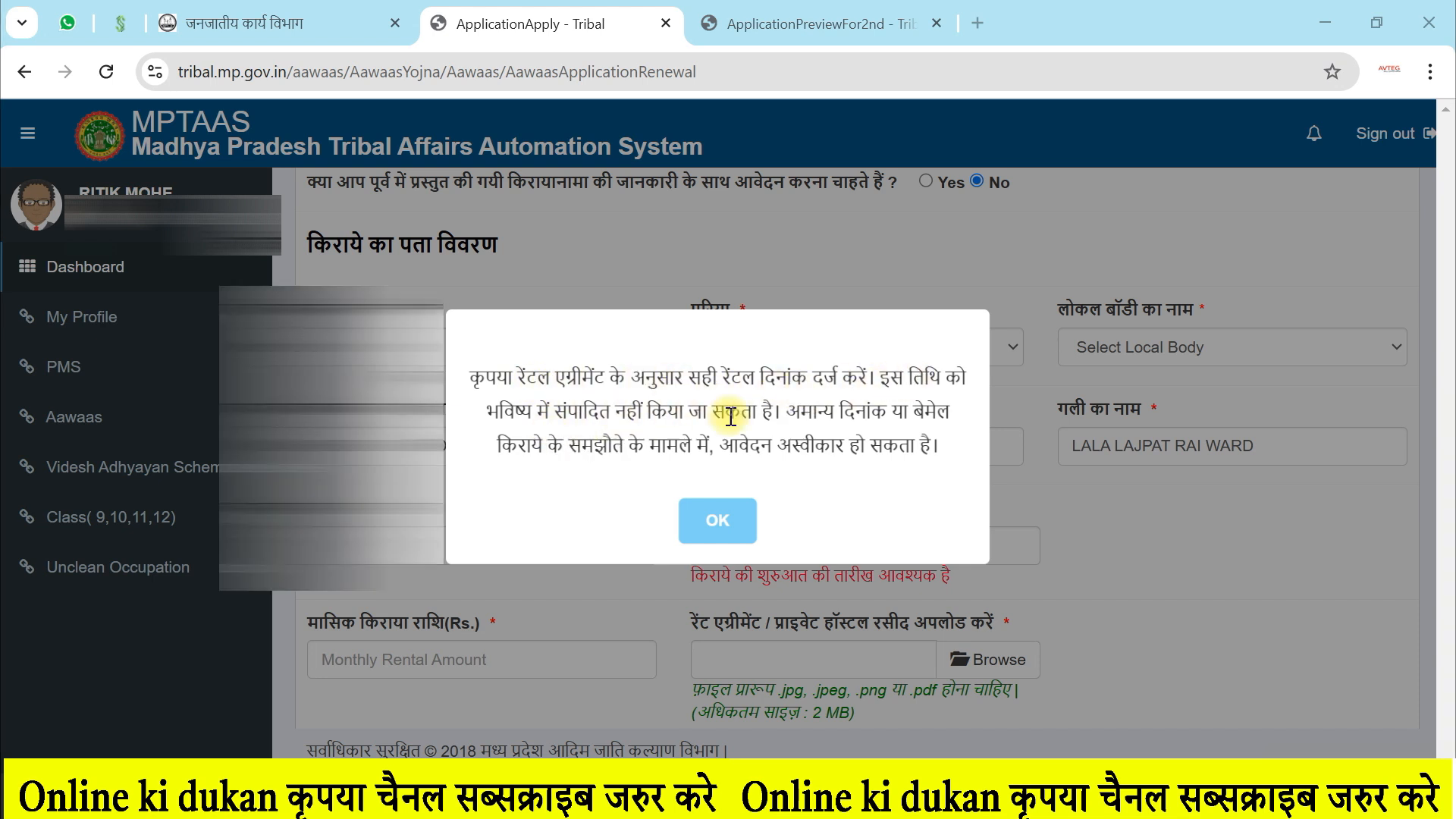
# Acknowledge the rental date notice and the 75% attendance declaration, and save the renewal application to continue
pyautogui.click(717, 521)
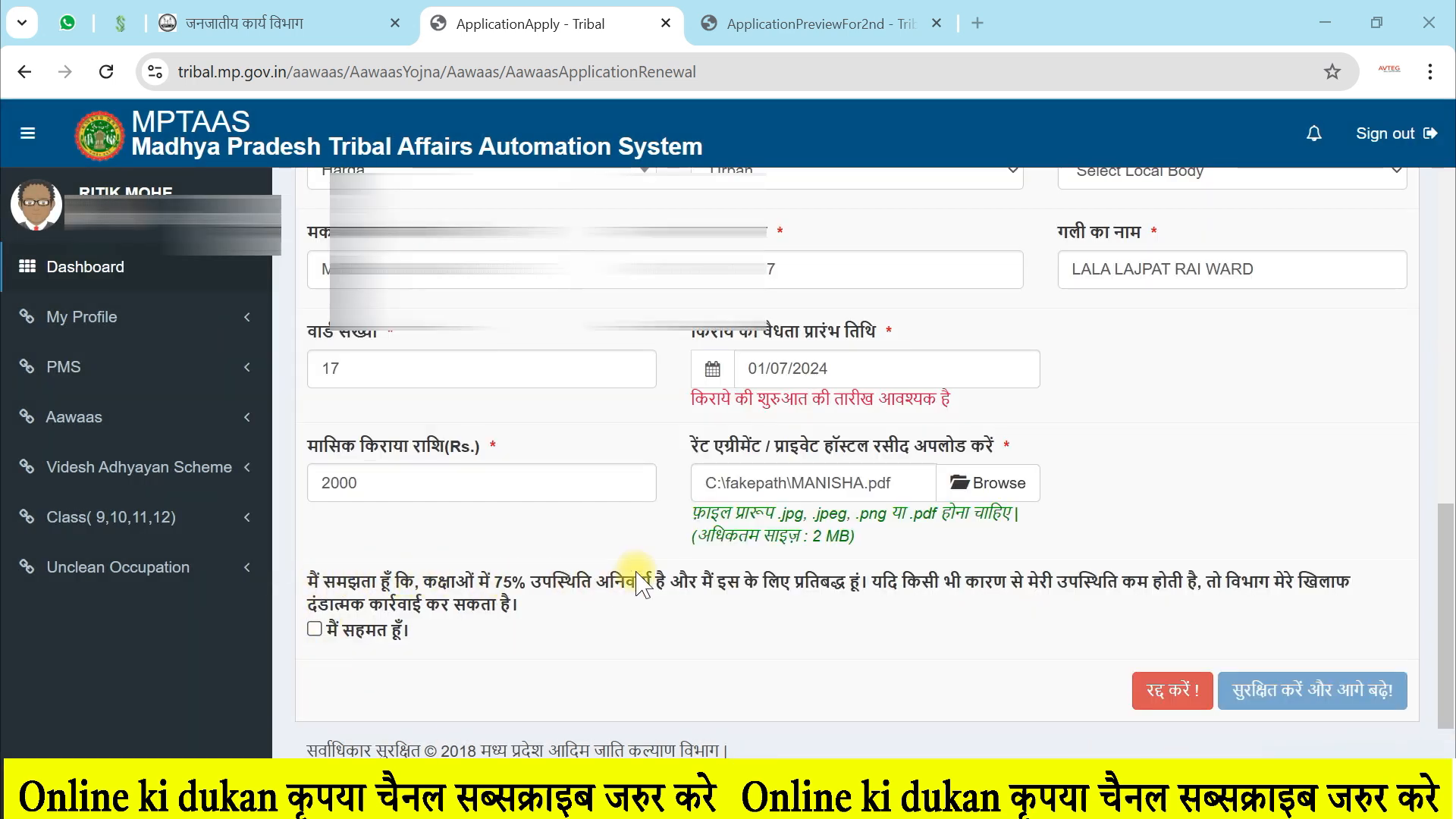
pyautogui.click(314, 631)
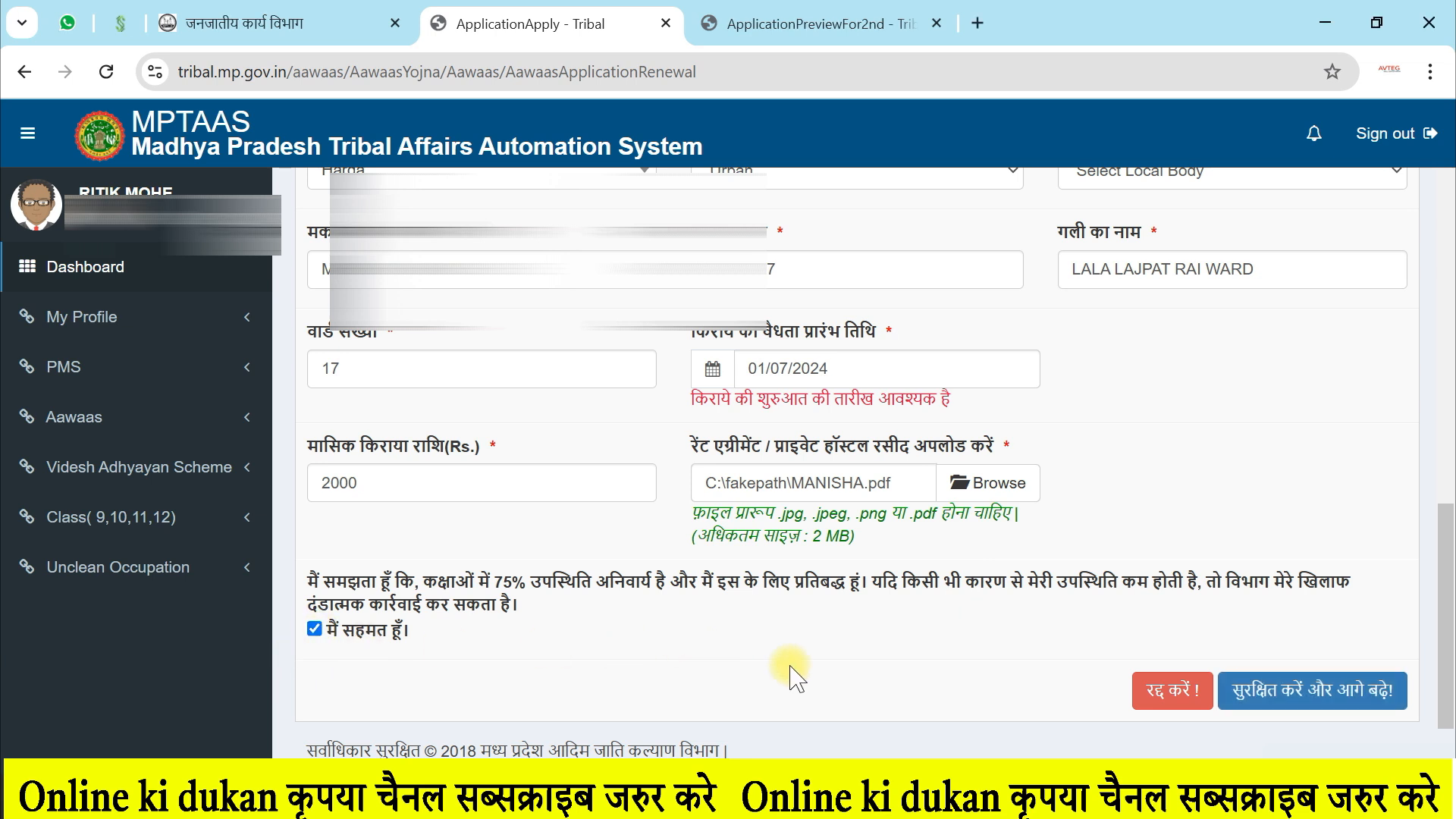
pyautogui.click(1322, 703)
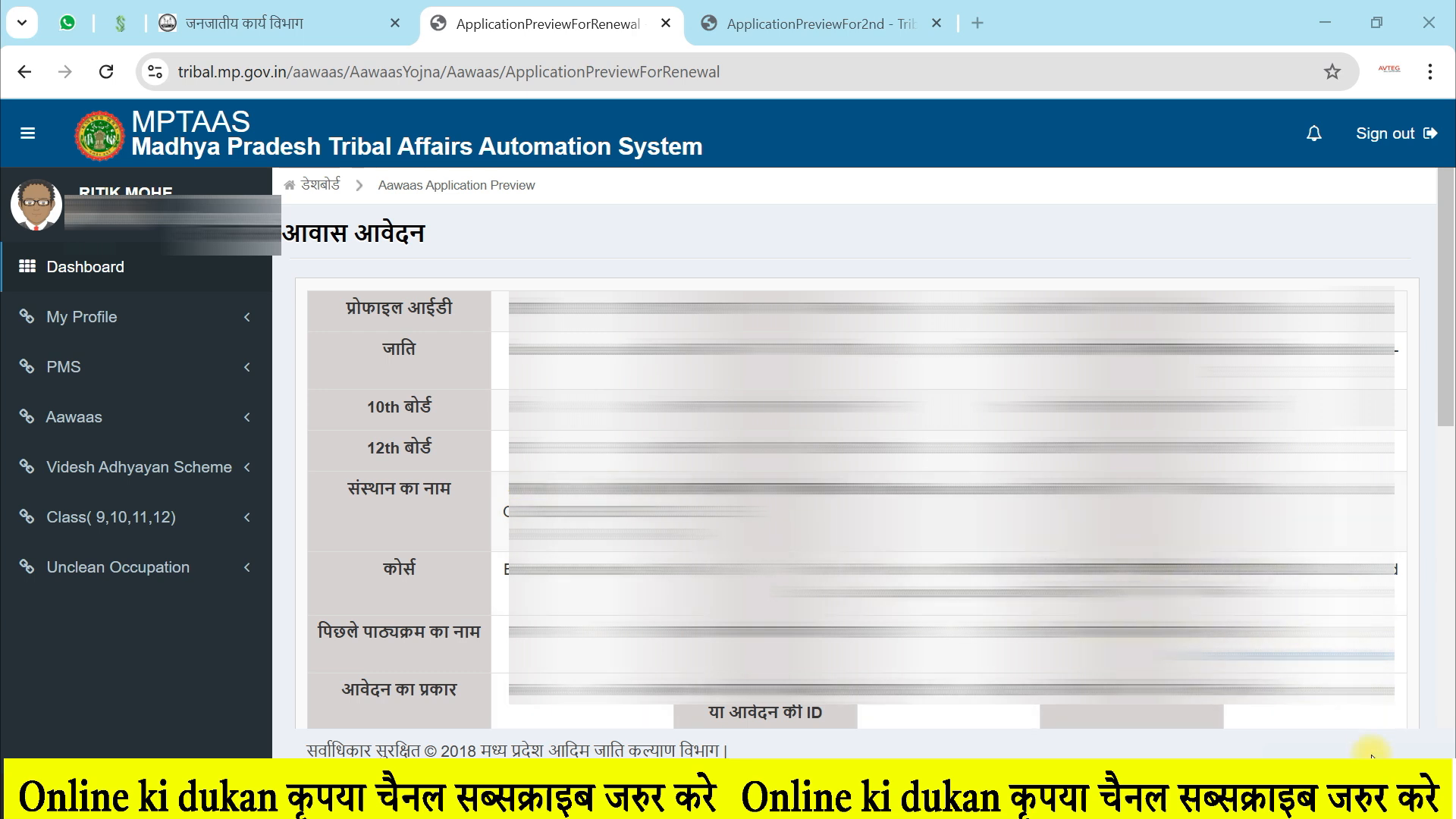
# Accept the declaration that the given information is true on the application preview and submit the application
pyautogui.scroll(-10, 1372, 754)
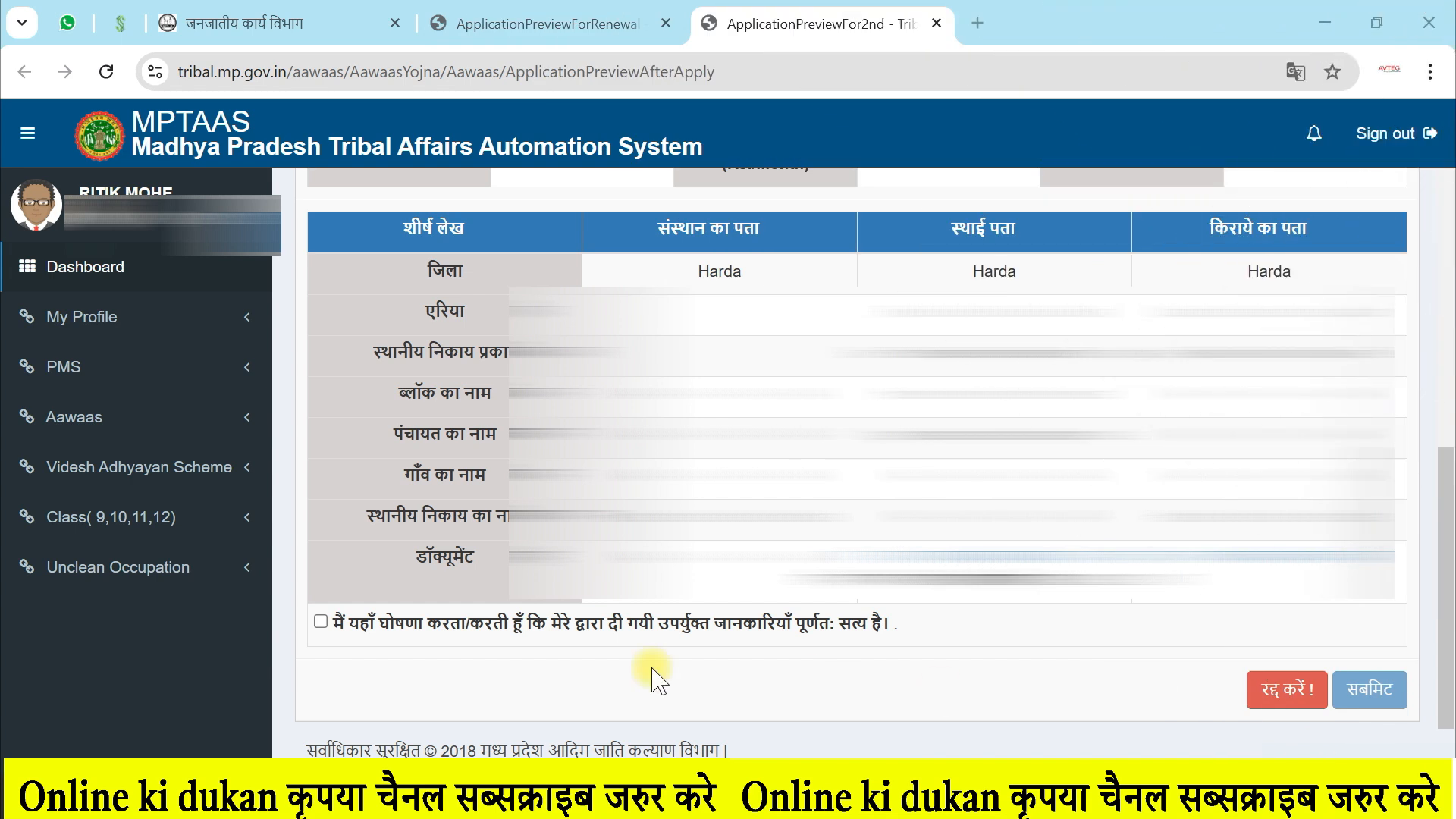
pyautogui.click(320, 621)
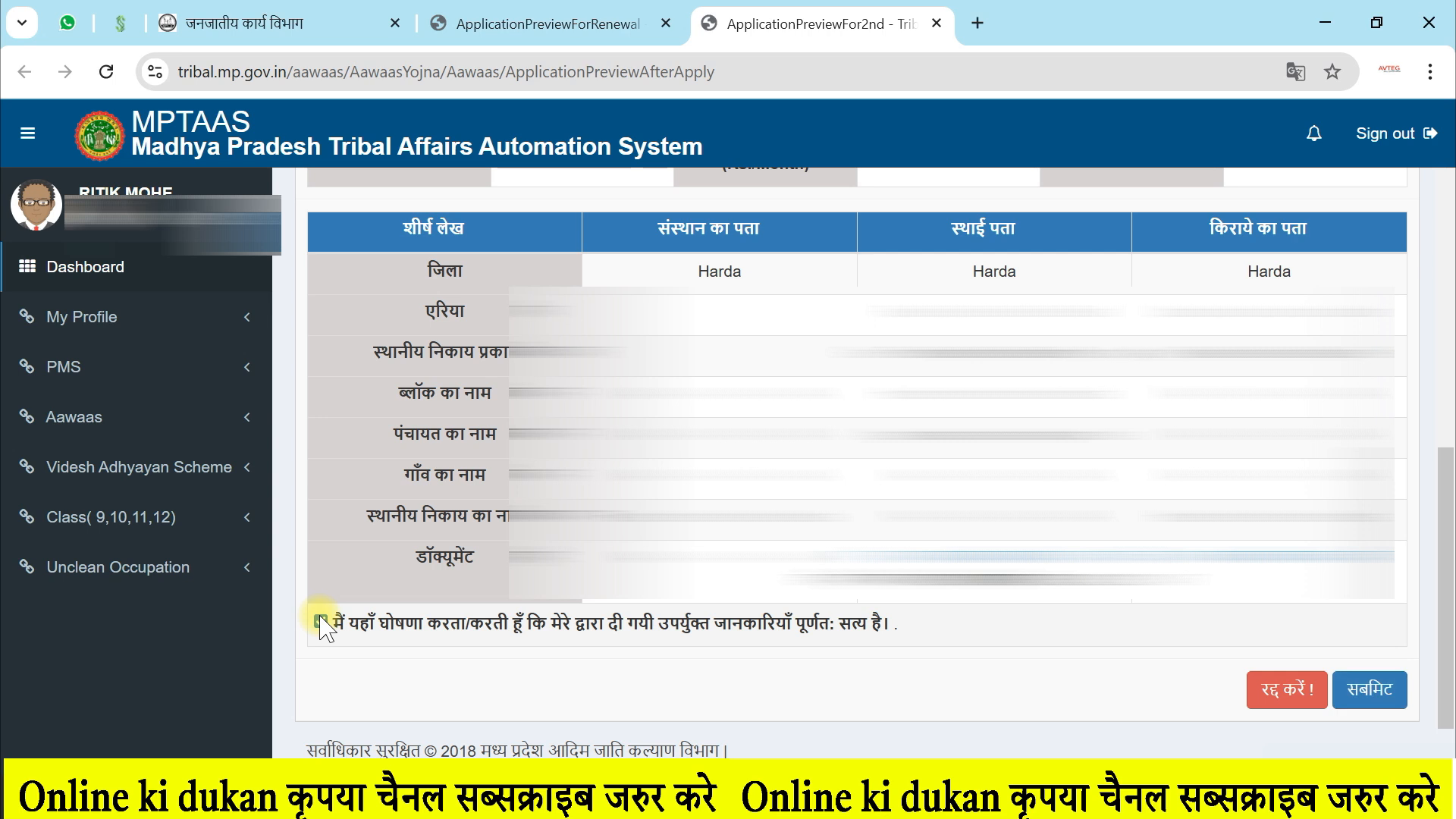
pyautogui.click(1369, 689)
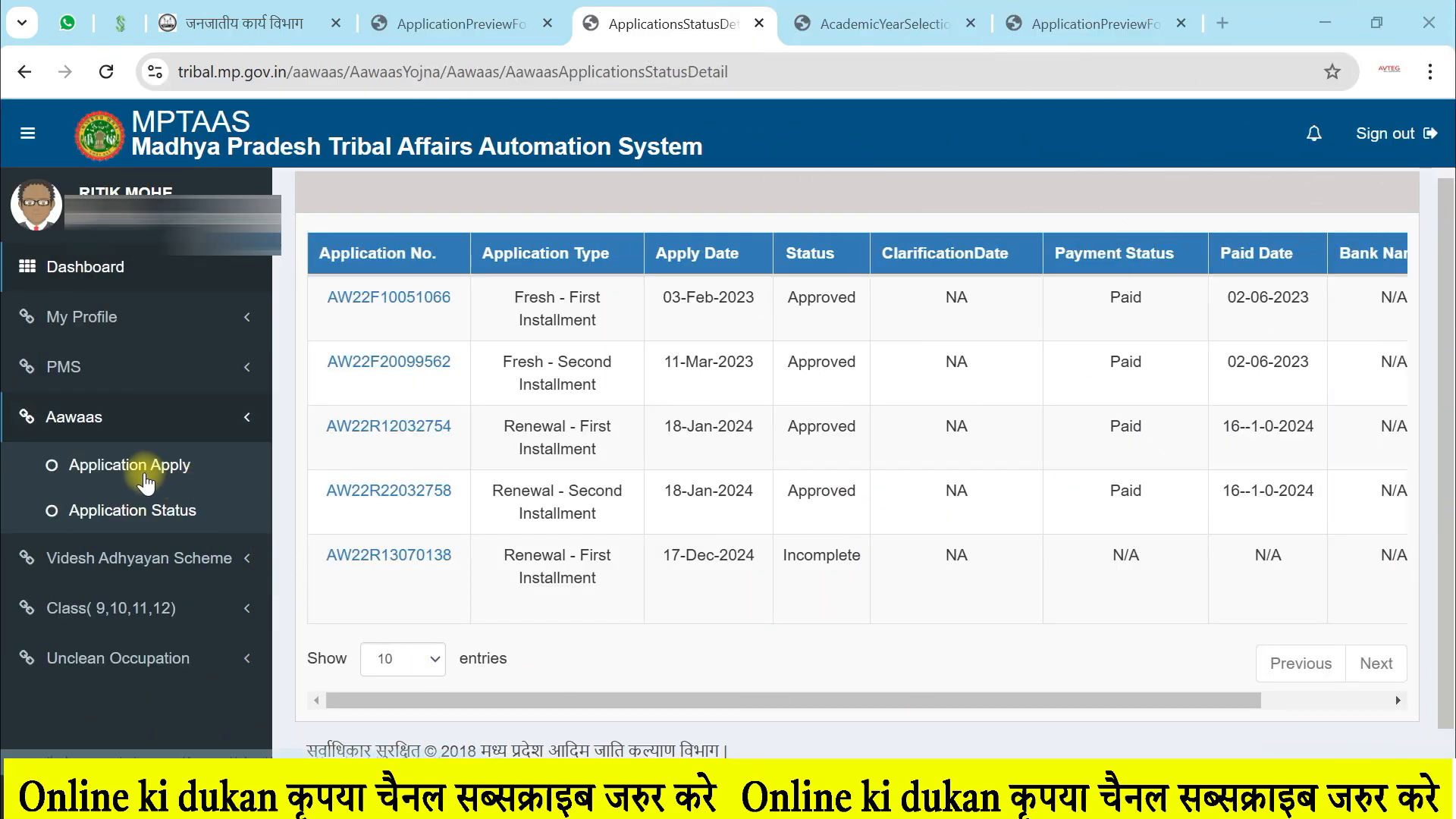
# Open the Aawaas application status list and examine the submitted applications' approval and payment statuses
pyautogui.click(89, 418)
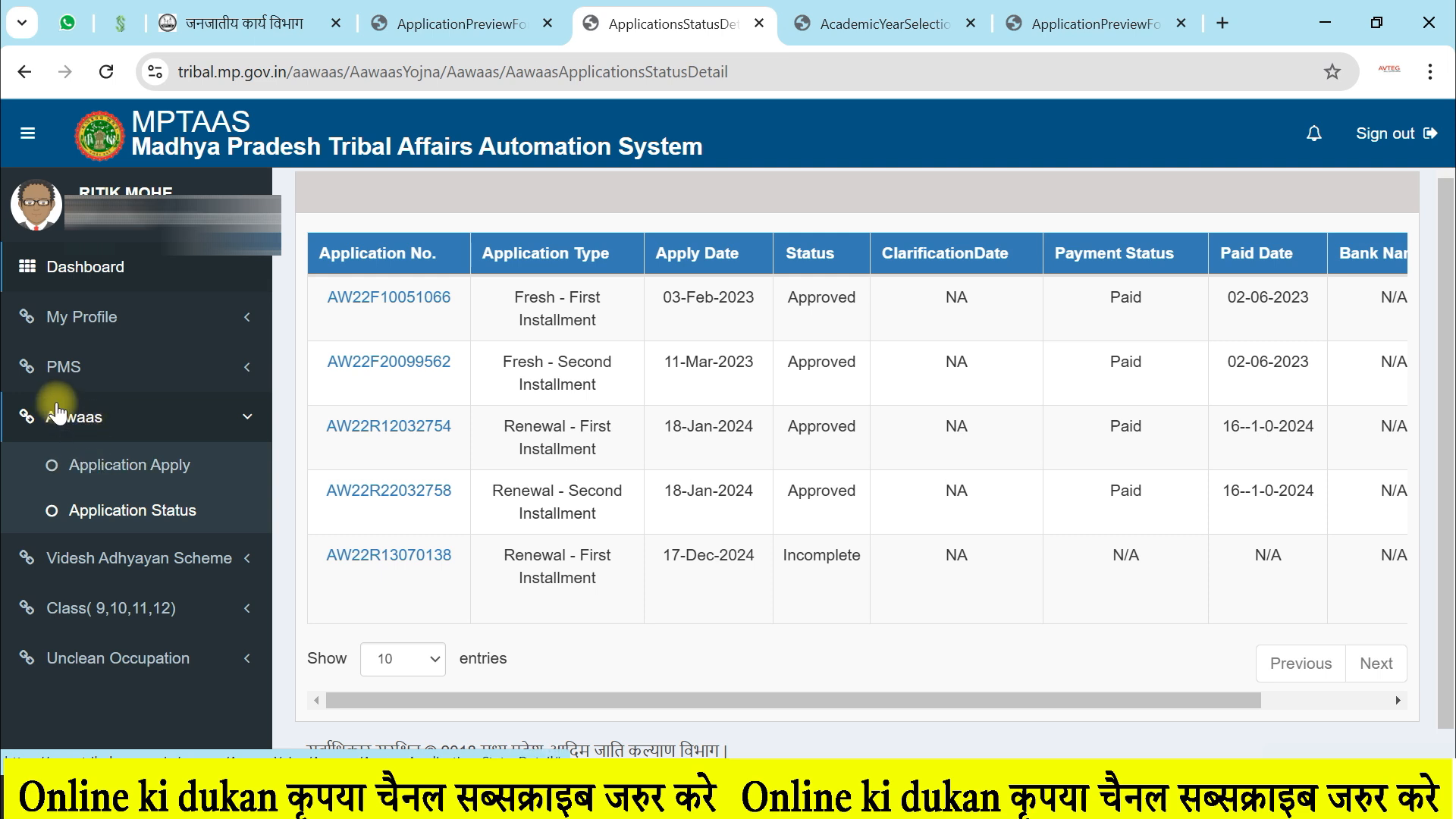
pyautogui.click(74, 417)
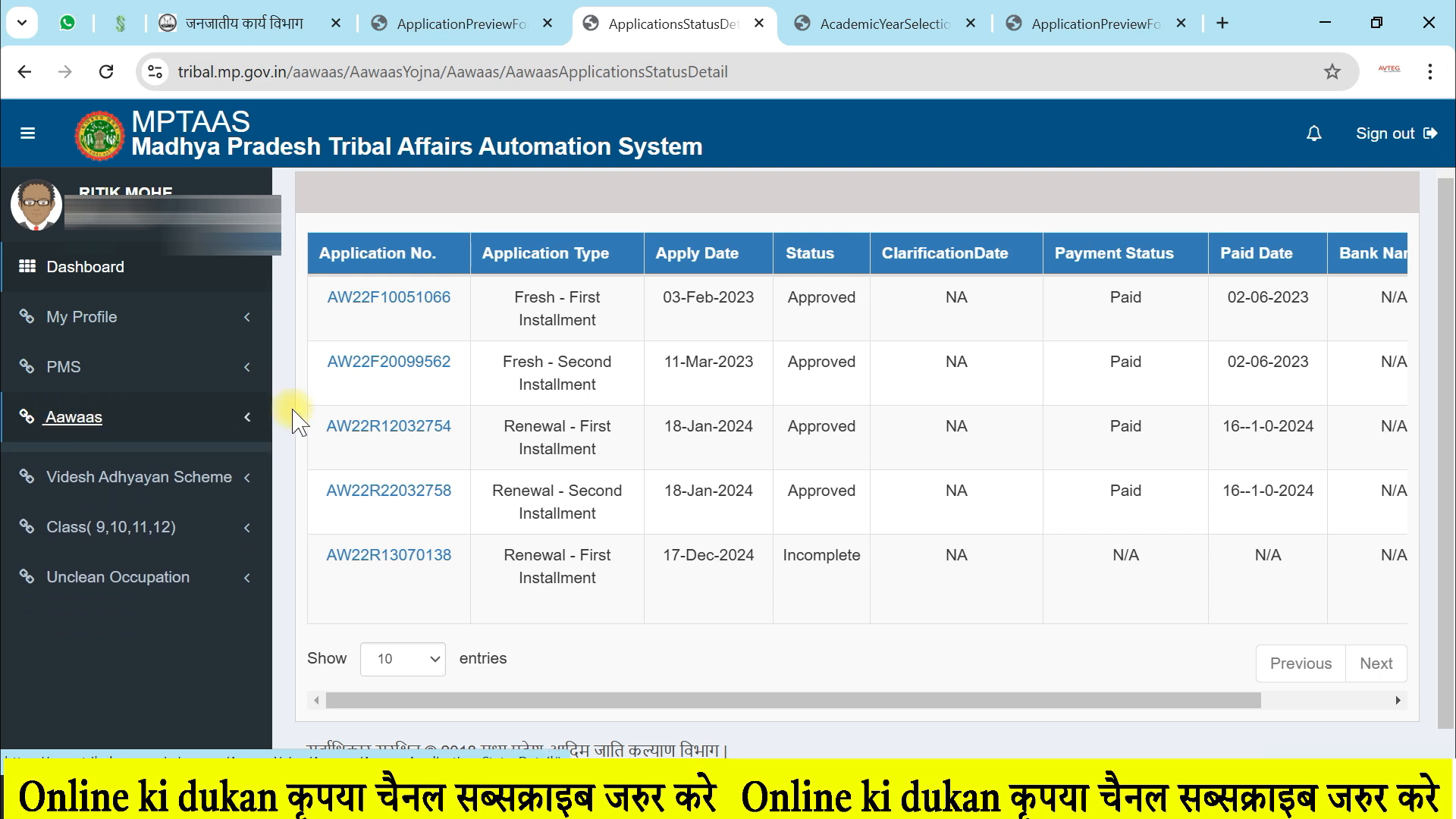
pyautogui.click(75, 421)
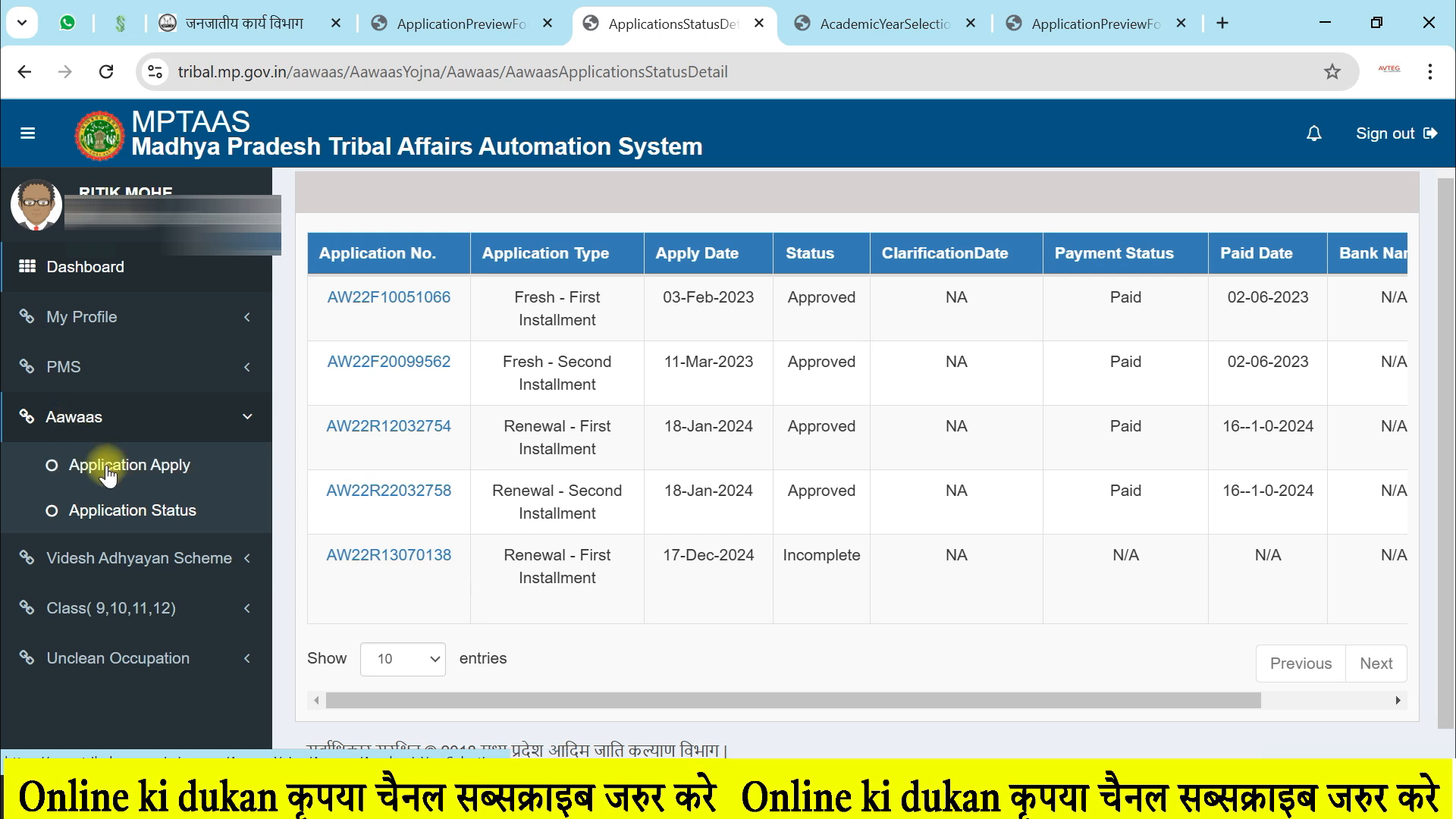
pyautogui.click(144, 521)
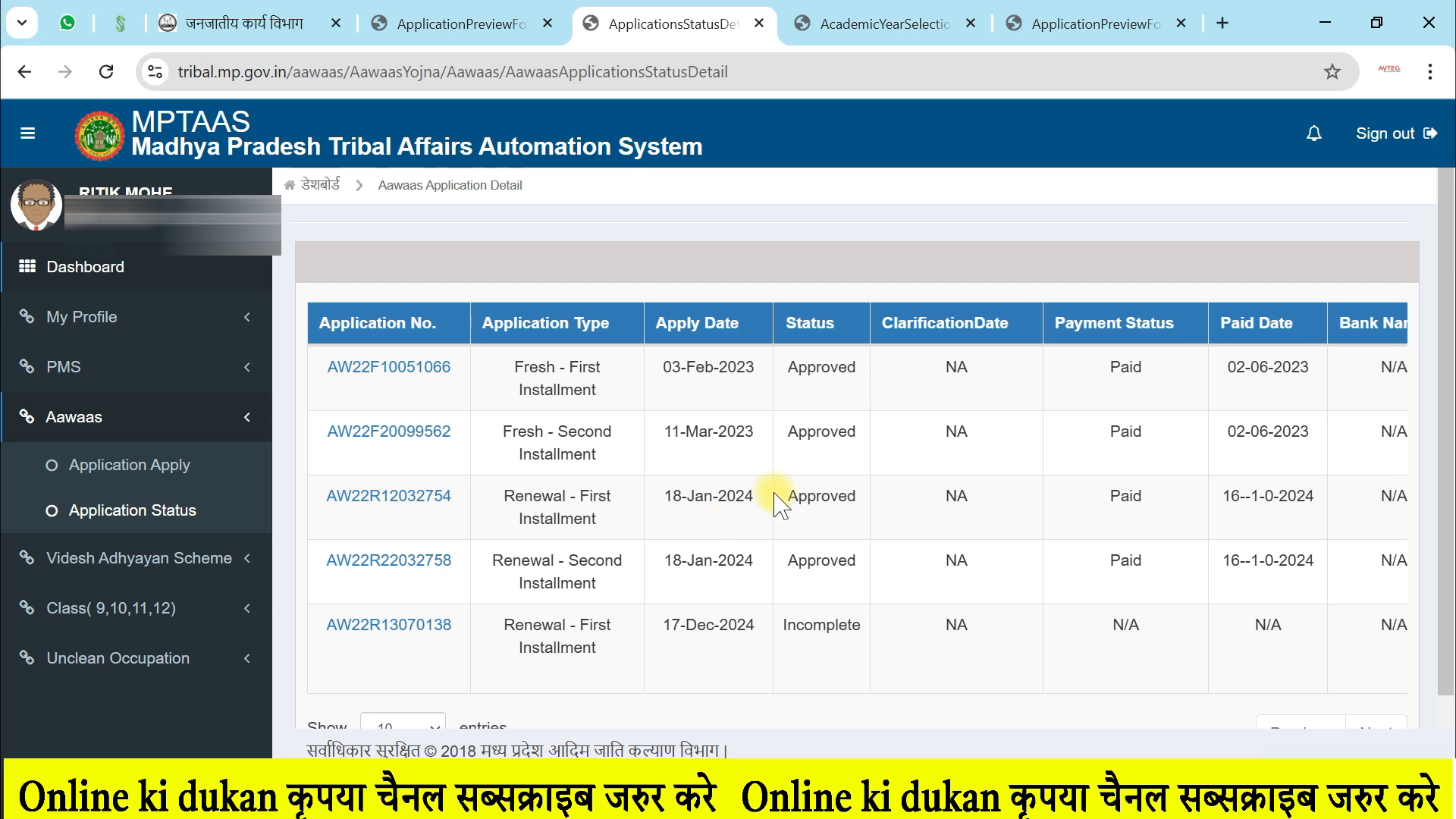
pyautogui.scroll(-1, 777, 491)
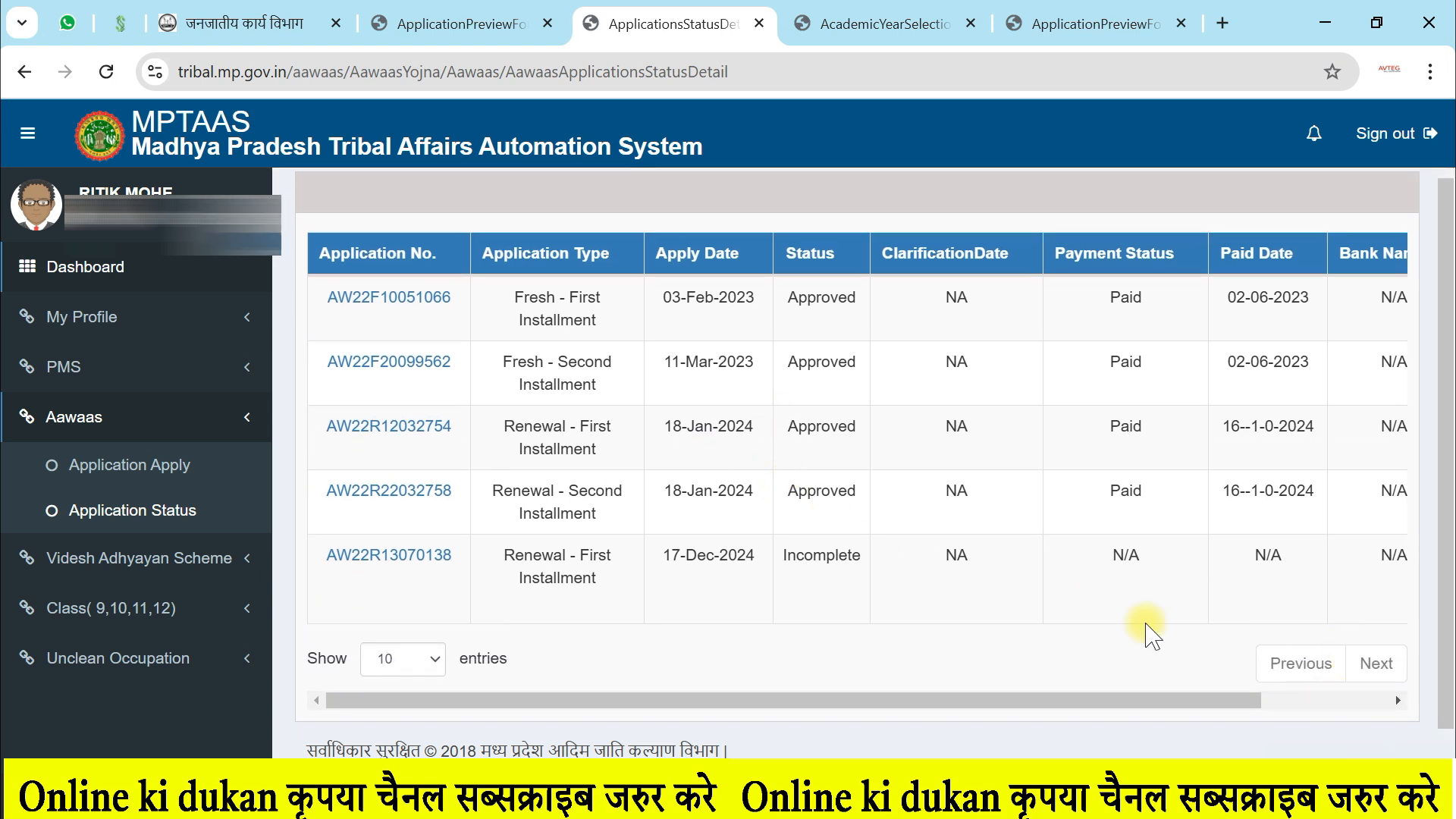